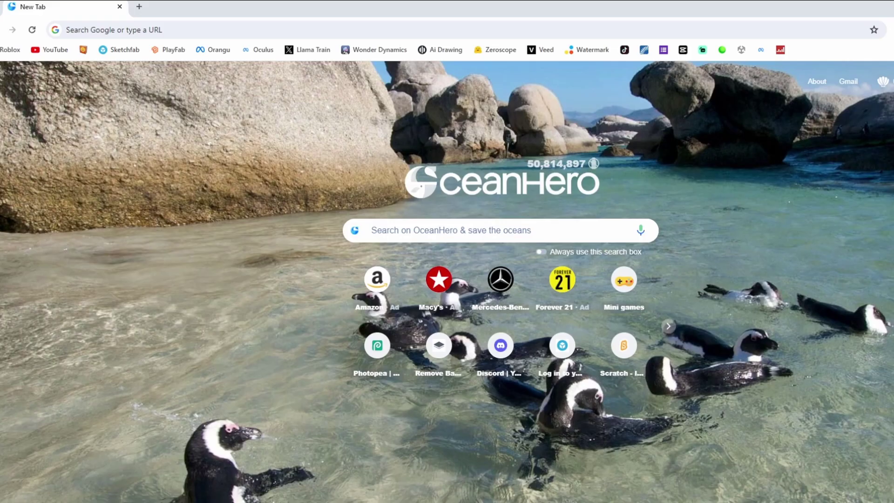
Load photopea.com in Chrome's address bar, correcting the typos along the way.
{"action": "left_click", "coordinate": [458, 27]}
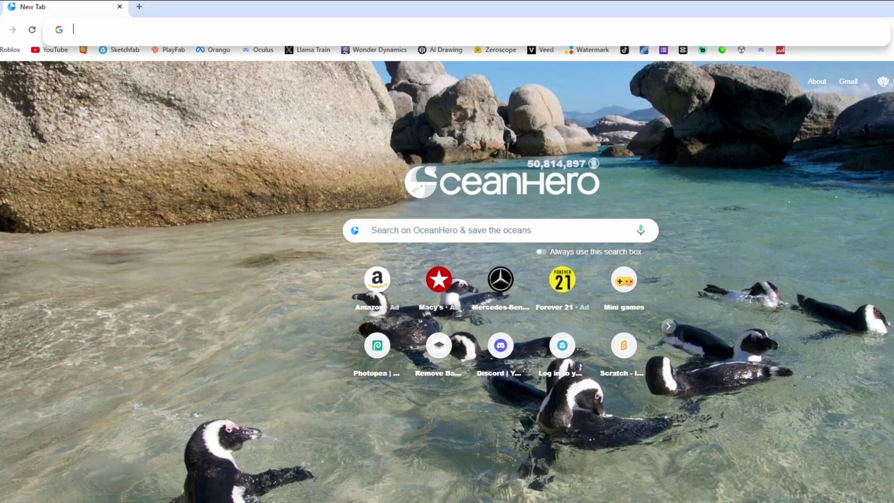
{"action": "type", "text": "photo"}
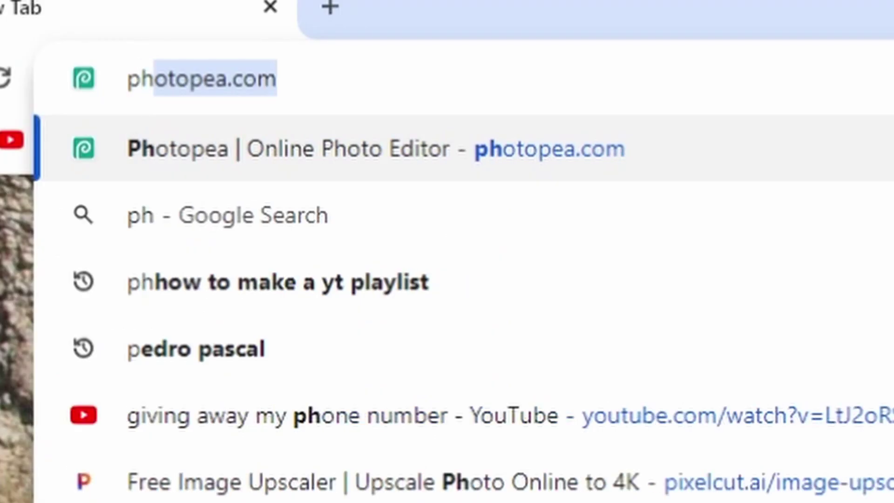
{"action": "type", "text": "pea"}
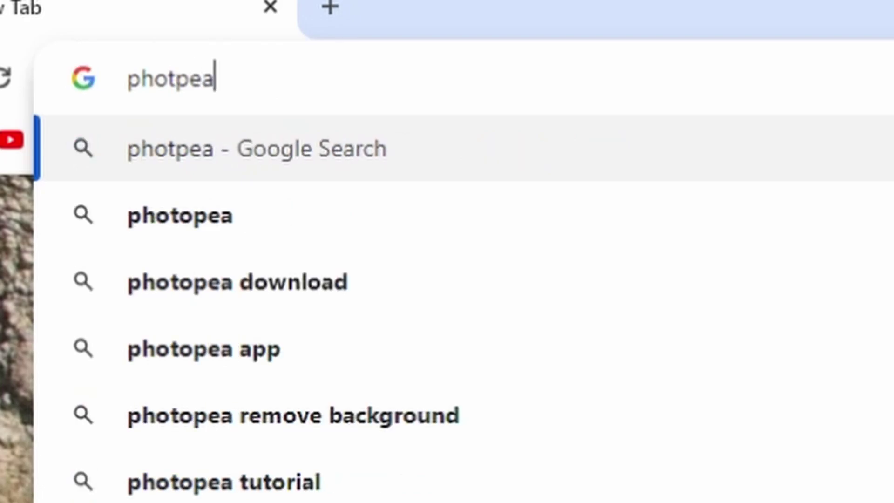
{"action": "key", "text": "BackSpace"}
{"action": "key", "text": "BackSpace"}
{"action": "key", "text": "BackSpace"}
{"action": "type", "text": "opea.p"}
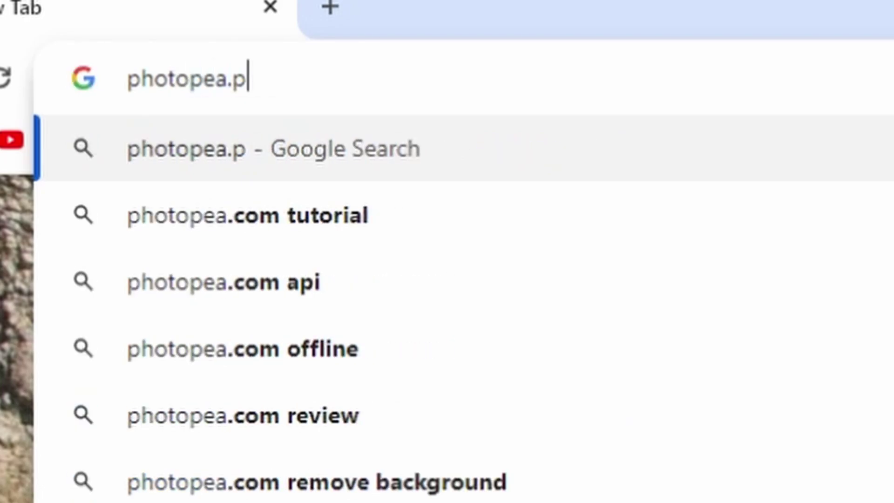
{"action": "key", "text": "BackSpace"}
{"action": "type", "text": "co"}
{"action": "key", "text": "Return"}
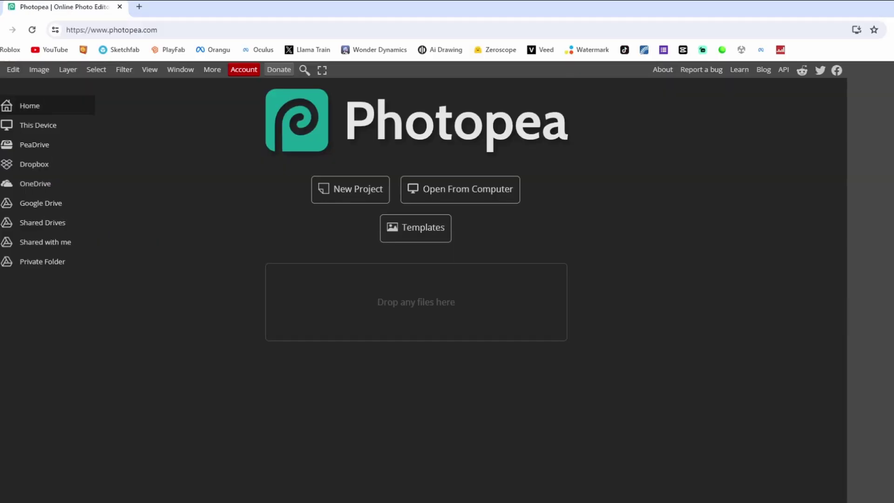
Create a new 1280×720 project from the Youtube Thumbnail preset.
{"action": "key", "text": "F11"}
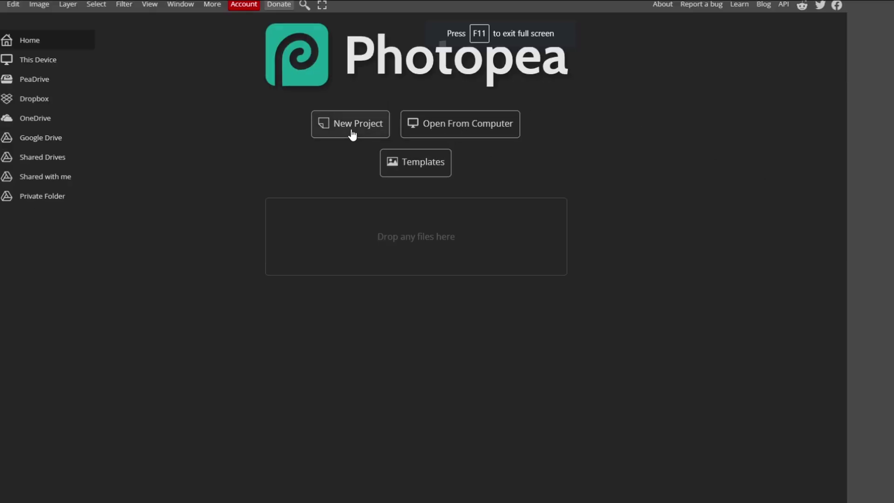
{"action": "left_click", "coordinate": [350, 131]}
{"action": "left_click", "coordinate": [54, 309]}
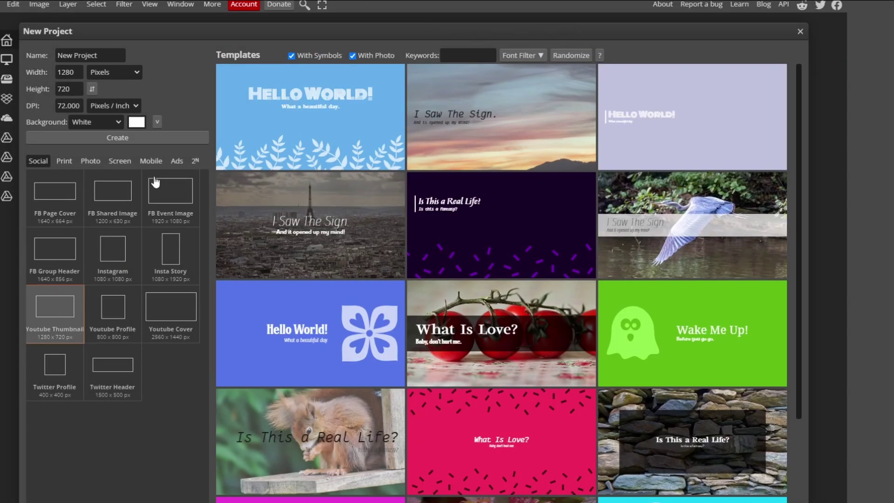
{"action": "left_click", "coordinate": [116, 138]}
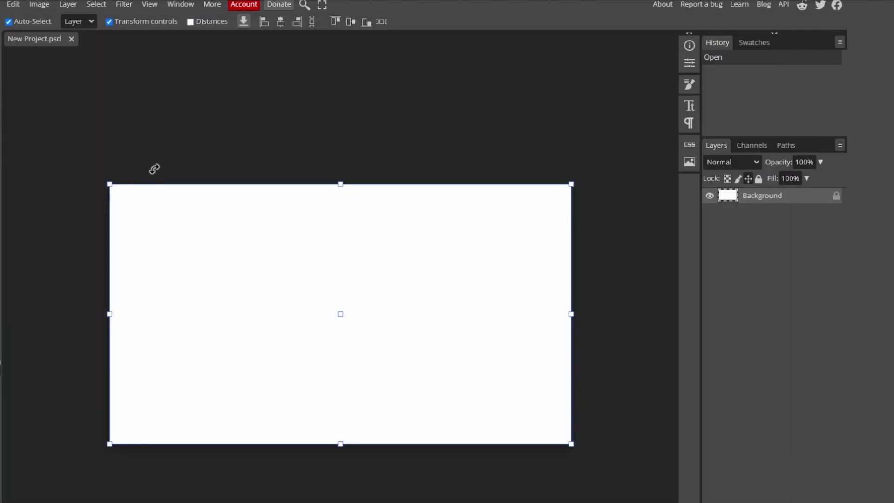
{"action": "key", "text": "F11"}
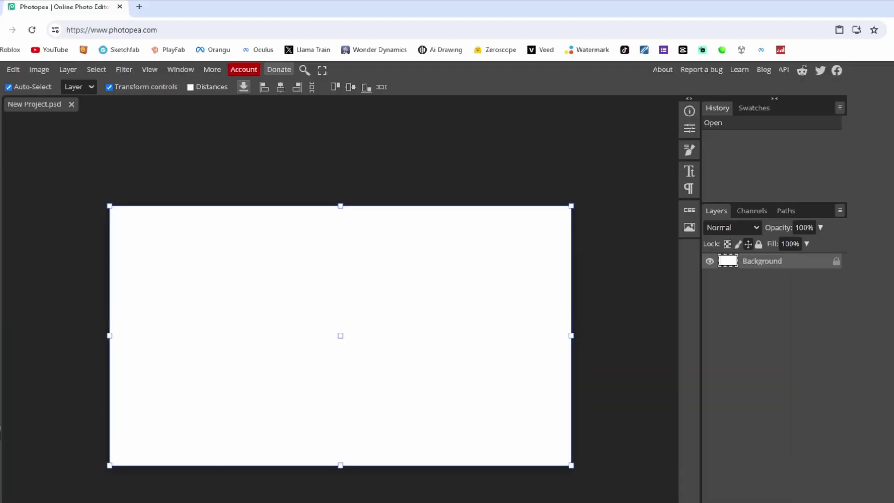
Place the monkey image from Downloads as a smart object and nudge it into position.
{"action": "key", "text": "super"}
{"action": "key", "text": "super"}
{"action": "key", "text": "super+e"}
{"action": "double_click", "coordinate": [489, 176]}
{"action": "left_click_drag", "start_coordinate": [382, 264], "coordinate": [293, 282]}
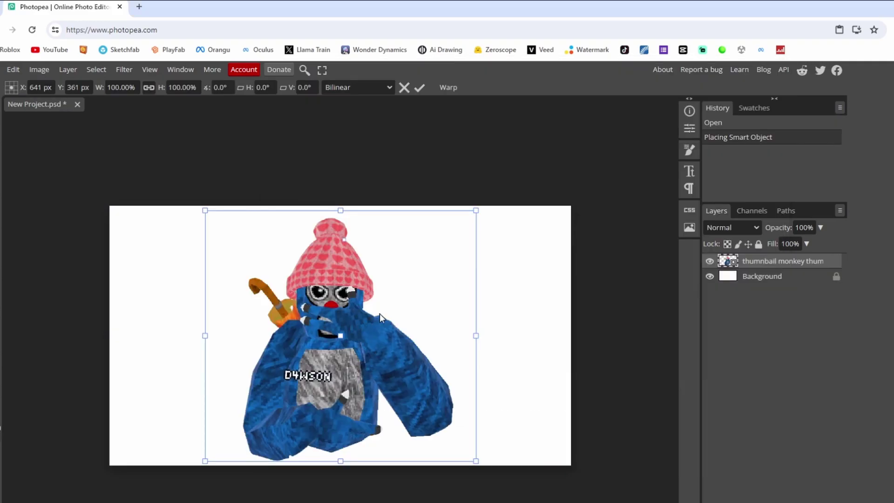
{"action": "mouse_move", "coordinate": [379, 314]}
{"action": "left_mouse_down"}
{"action": "mouse_move", "coordinate": [427, 289]}
{"action": "mouse_move", "coordinate": [387, 318]}
{"action": "left_mouse_up"}
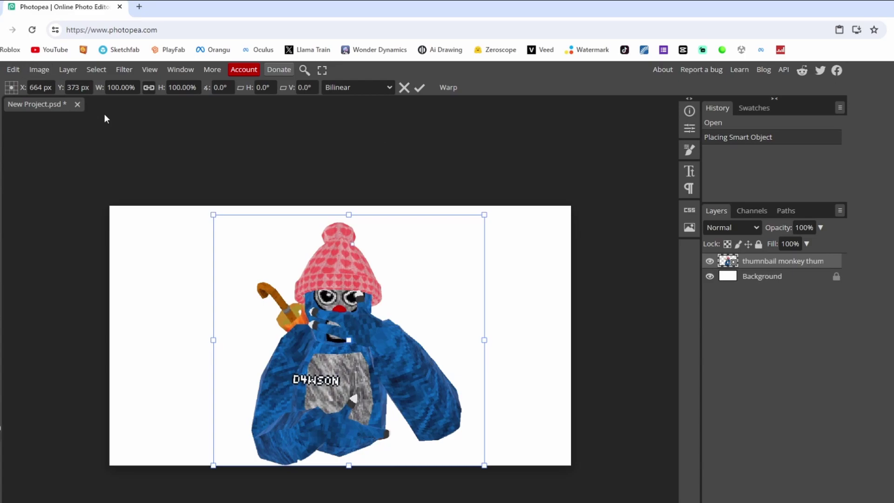
{"action": "key", "text": "ctrl+plus"}
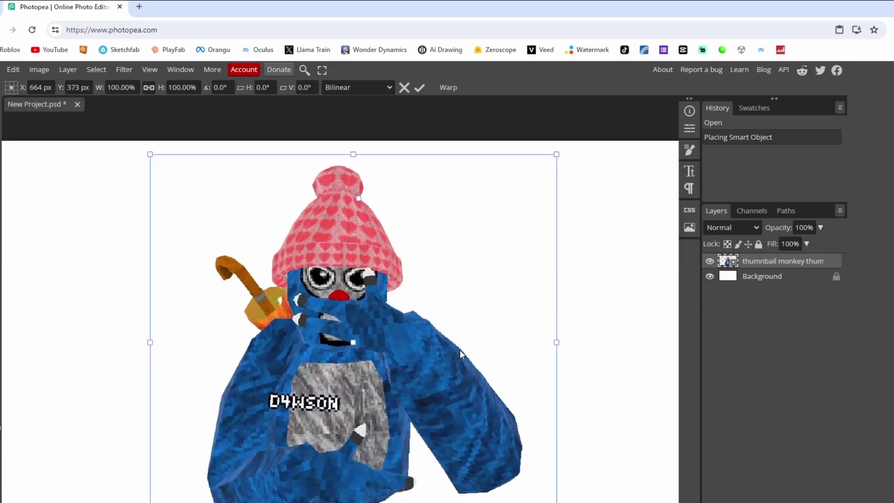
Apply Brightness/Contrast to the monkey layer with brightness around 40.
{"action": "left_click", "coordinate": [40, 71]}
{"action": "mouse_move", "coordinate": [76, 107]}
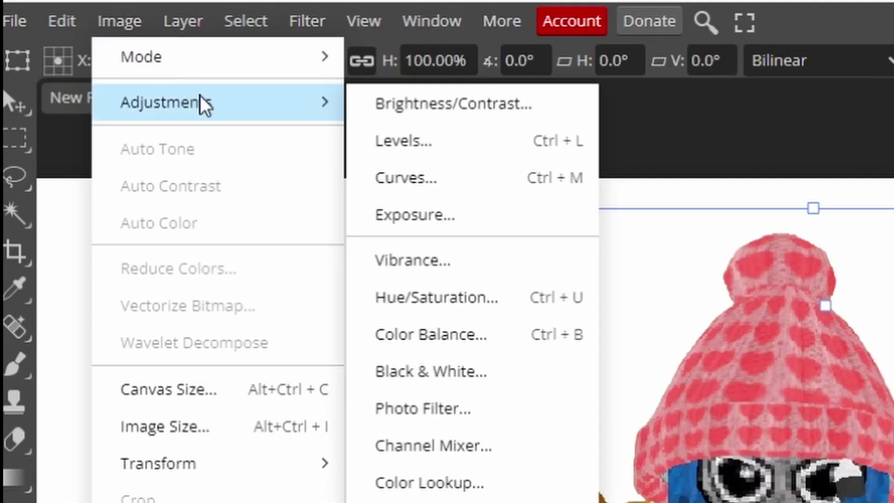
{"action": "left_click", "coordinate": [169, 110]}
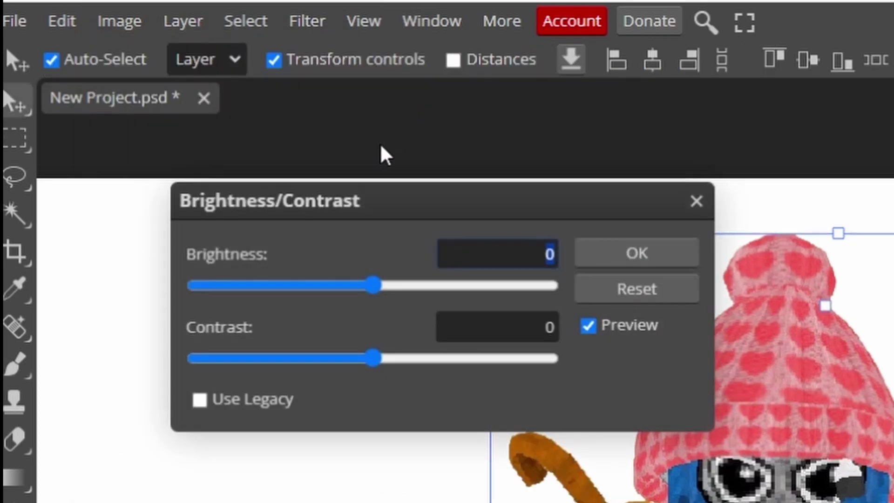
{"action": "left_click_drag", "start_coordinate": [374, 285], "coordinate": [588, 311]}
{"action": "left_click_drag", "start_coordinate": [252, 197], "coordinate": [178, 196]}
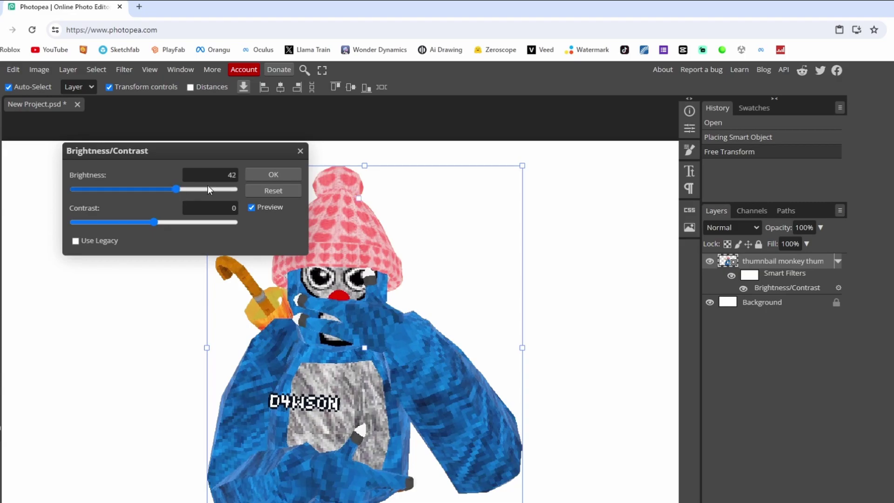
{"action": "left_click", "coordinate": [256, 175]}
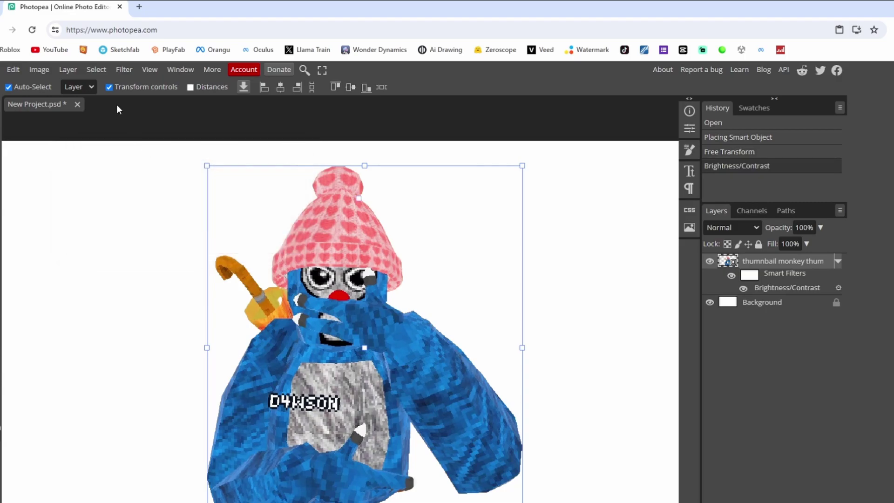
Bring up the Hue/Saturation adjustment for the monkey layer, reopening it after a cancel.
{"action": "left_click", "coordinate": [52, 67]}
{"action": "mouse_move", "coordinate": [84, 107]}
{"action": "left_click", "coordinate": [191, 194]}
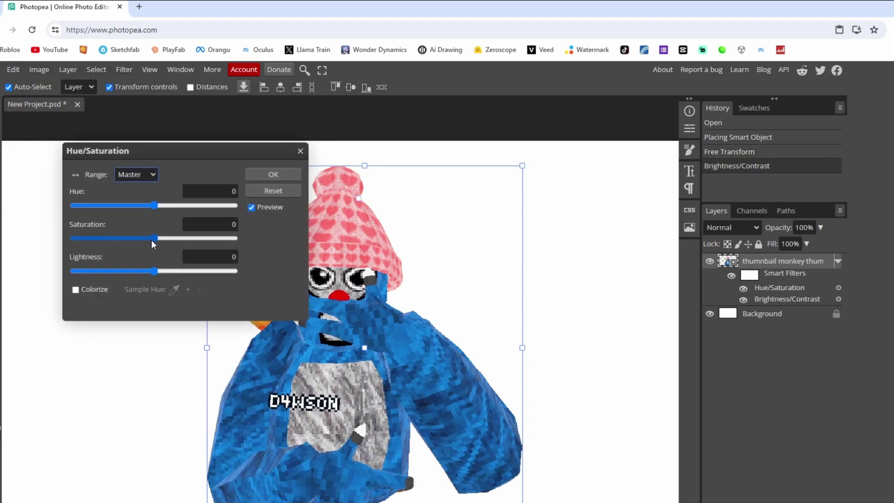
{"action": "left_click", "coordinate": [301, 151]}
{"action": "left_click", "coordinate": [39, 69]}
{"action": "mouse_move", "coordinate": [65, 106]}
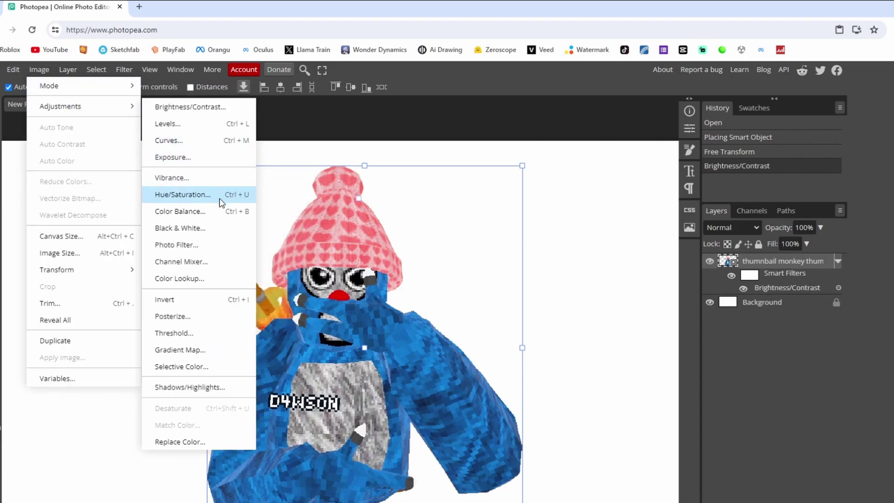
{"action": "left_click", "coordinate": [211, 195]}
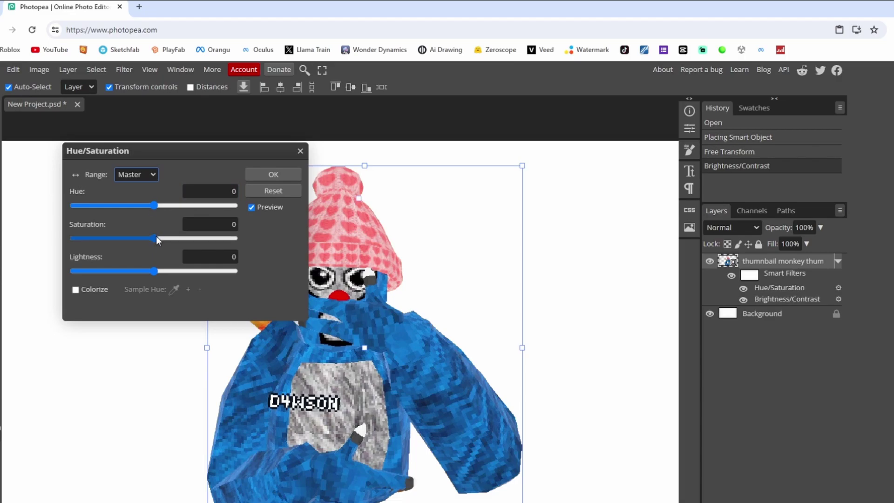
Set Hue to 0 and raise Saturation to about 32, then apply.
{"action": "mouse_move", "coordinate": [169, 206]}
{"action": "left_mouse_down"}
{"action": "mouse_move", "coordinate": [186, 207]}
{"action": "mouse_move", "coordinate": [87, 205]}
{"action": "mouse_move", "coordinate": [221, 207]}
{"action": "mouse_move", "coordinate": [74, 213]}
{"action": "mouse_move", "coordinate": [134, 189]}
{"action": "mouse_move", "coordinate": [158, 202]}
{"action": "left_mouse_up"}
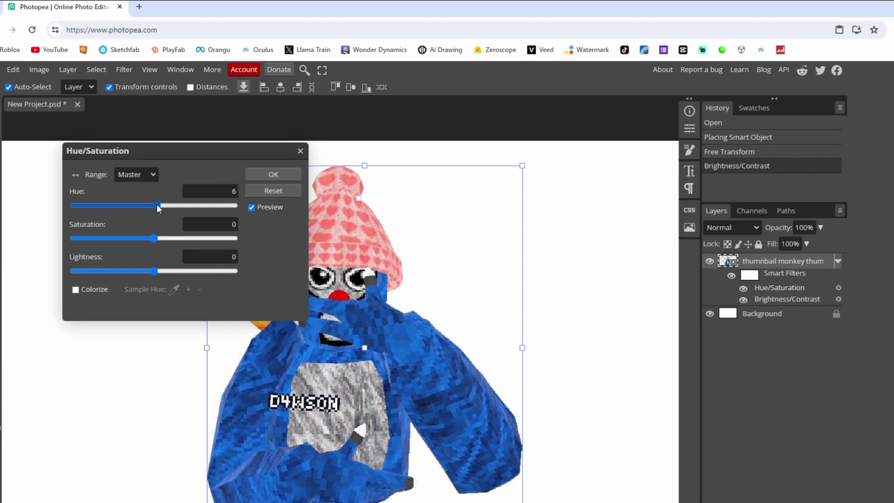
{"action": "left_click", "coordinate": [216, 189]}
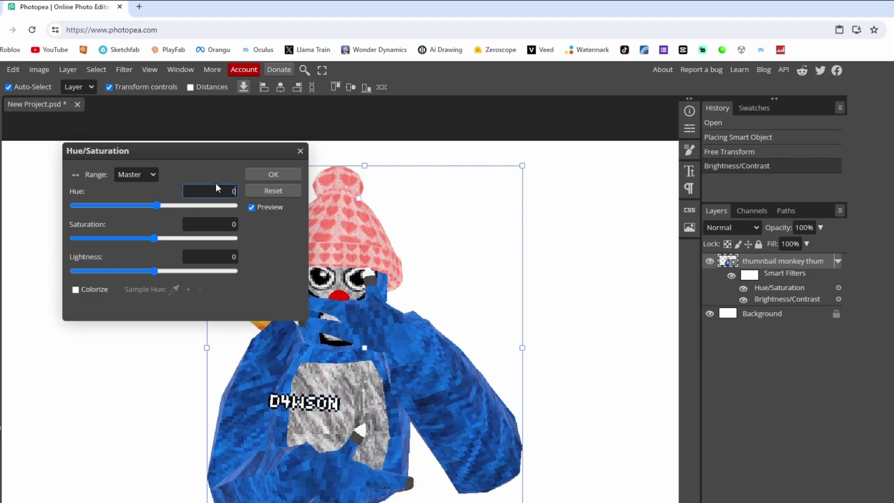
{"action": "type", "text": "0"}
{"action": "key", "text": "Return"}
{"action": "left_click_drag", "start_coordinate": [154, 238], "coordinate": [179, 251]}
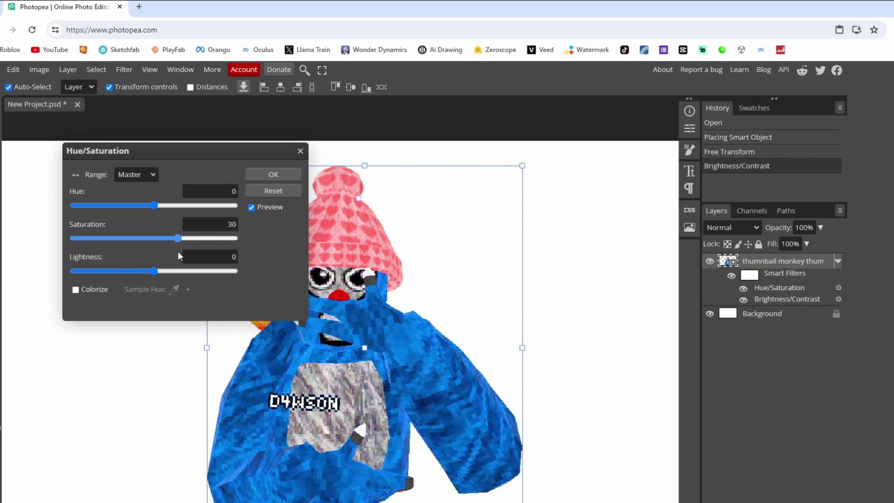
{"action": "left_click_drag", "start_coordinate": [229, 237], "coordinate": [180, 237]}
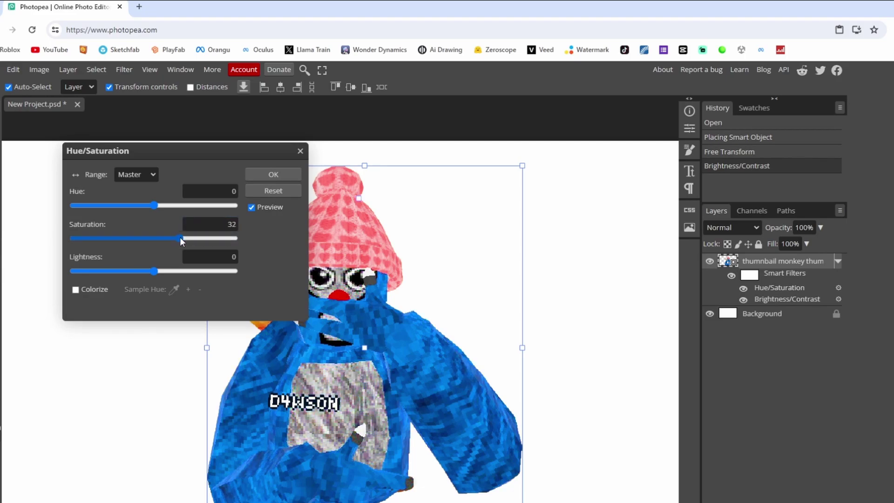
{"action": "left_click", "coordinate": [273, 174]}
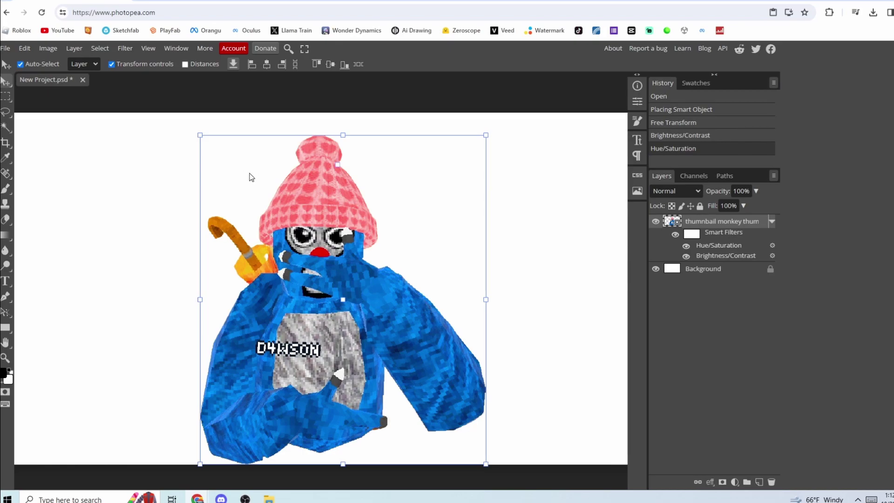
Search Google Images for 'invisible image' in a new tab and copy the transparent PNG.
{"action": "key", "text": "ctrl+minus"}
{"action": "key", "text": "ctrl+plus"}
{"action": "left_click", "coordinate": [133, 0]}
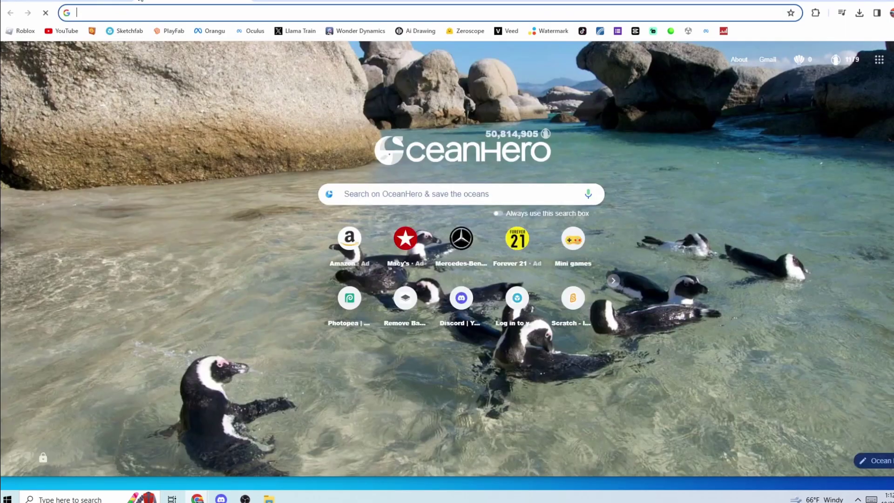
{"action": "type", "text": "invisible image"}
{"action": "key", "text": "Return"}
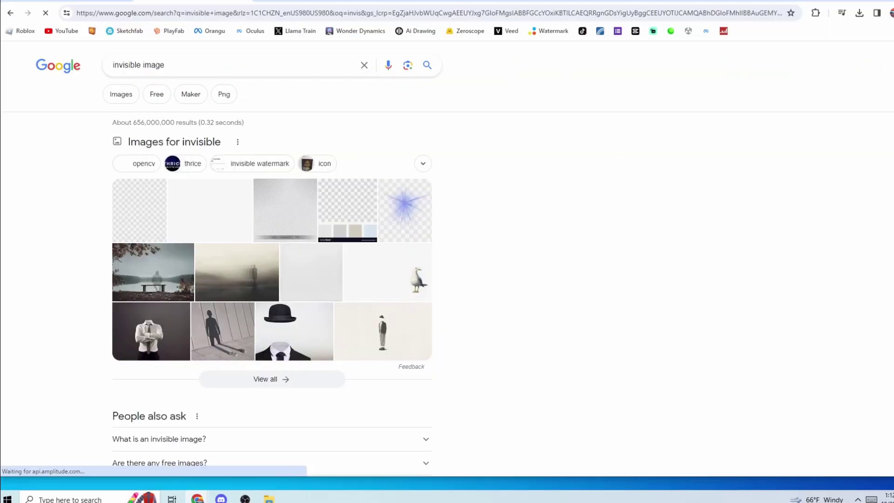
{"action": "left_click", "coordinate": [114, 91]}
{"action": "left_click", "coordinate": [117, 185]}
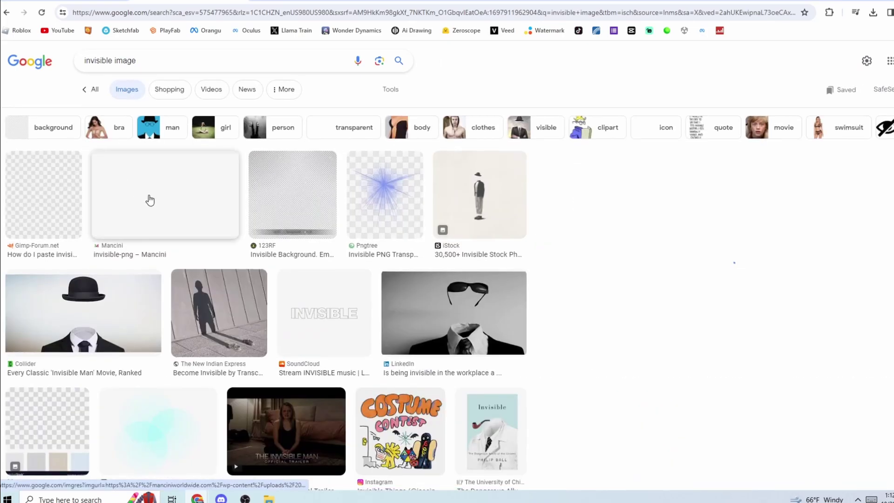
{"action": "right_click", "coordinate": [713, 196]}
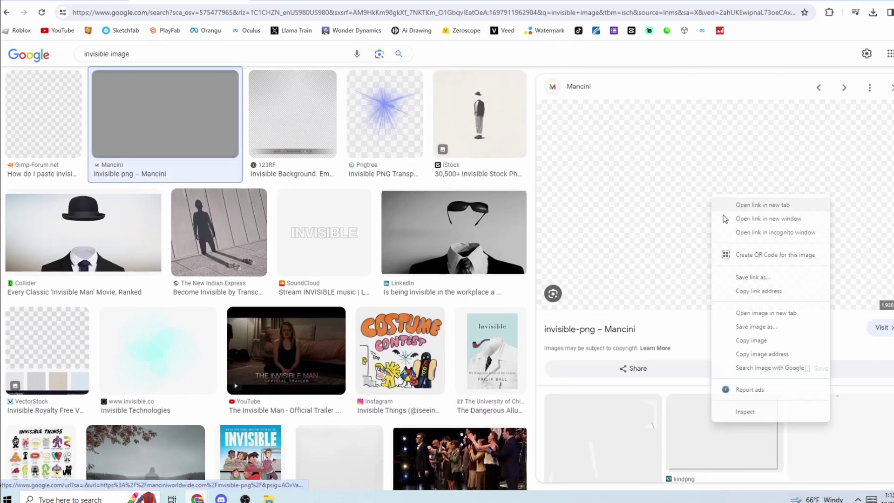
{"action": "left_click", "coordinate": [749, 340]}
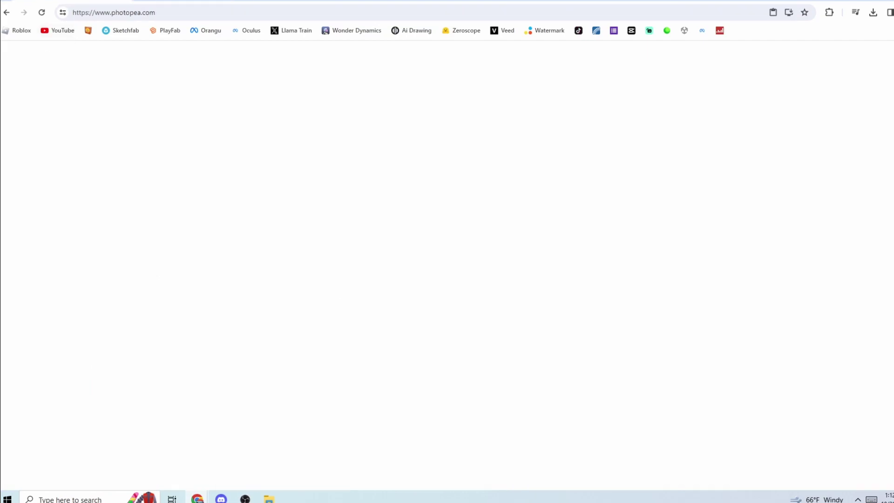
Paste the transparent image as a new Layer 1 and select it.
{"action": "key", "text": "ctrl+v"}
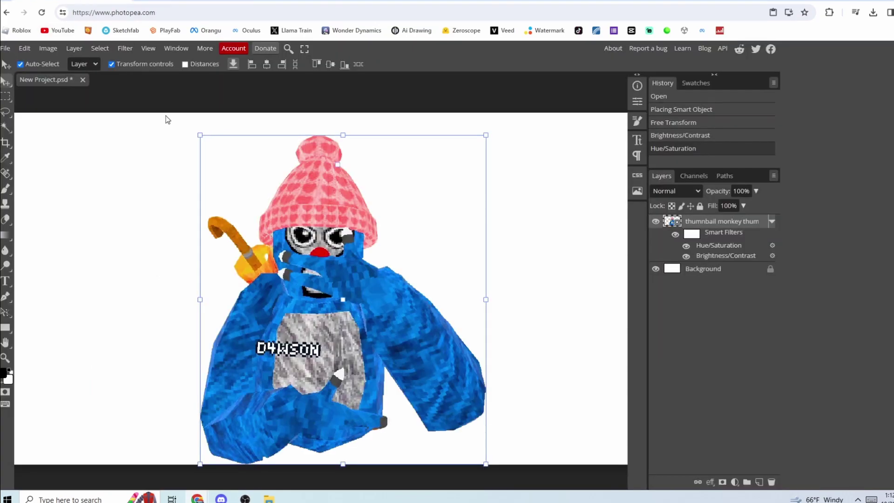
{"action": "key", "text": "ctrl+minus"}
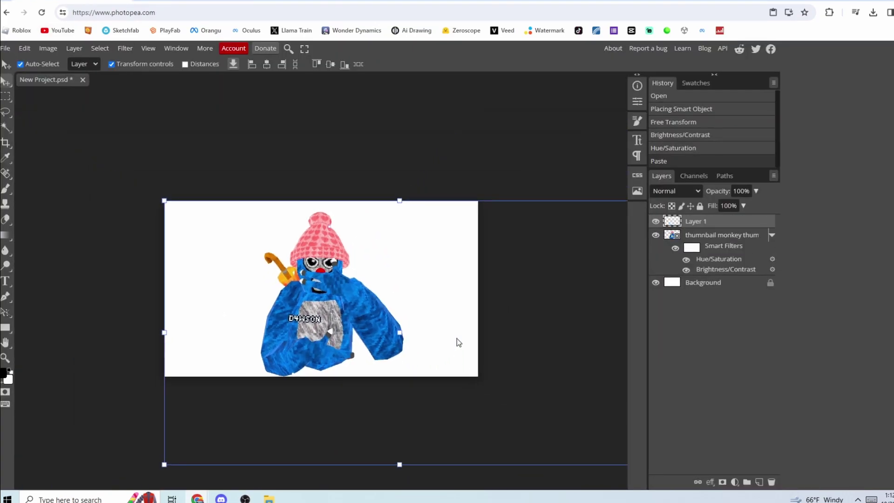
{"action": "left_click", "coordinate": [702, 236]}
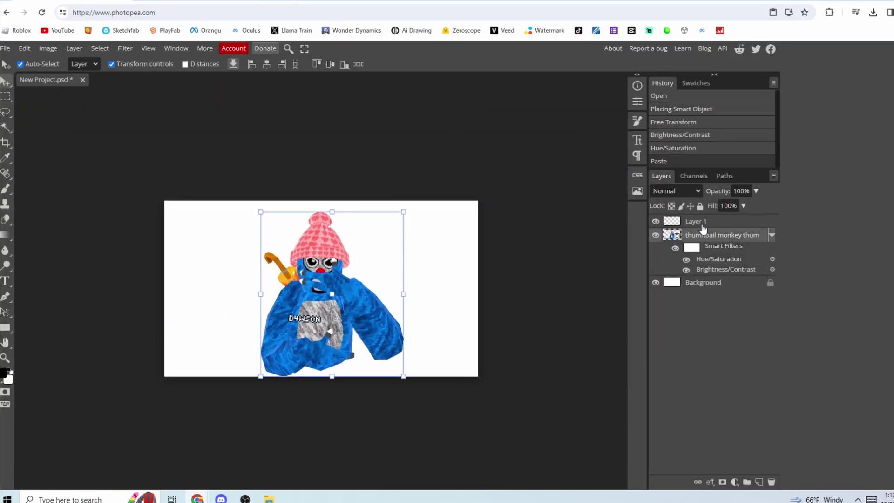
{"action": "left_click", "coordinate": [703, 222]}
{"action": "left_click", "coordinate": [711, 235]}
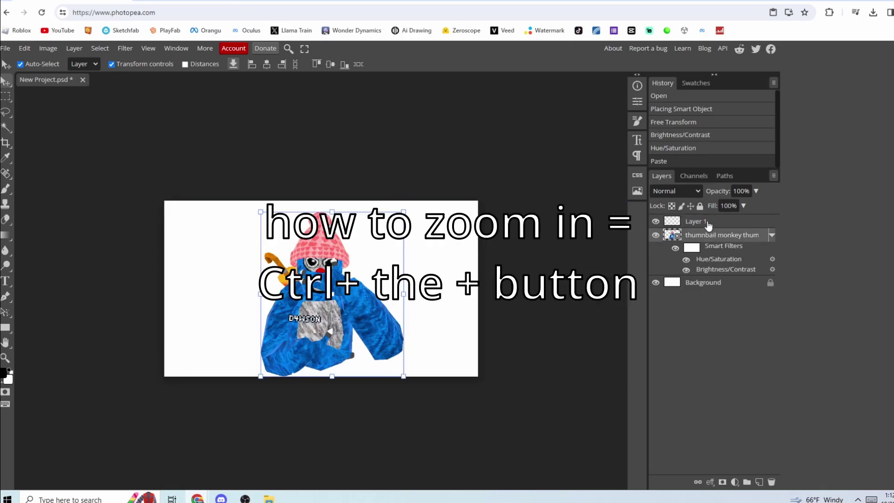
{"action": "left_click", "coordinate": [709, 224]}
Paint thick black brush strokes on Layer 1 around the monkey's grey belly.
{"action": "key", "text": "ctrl+plus"}
{"action": "key", "text": "ctrl+plus"}
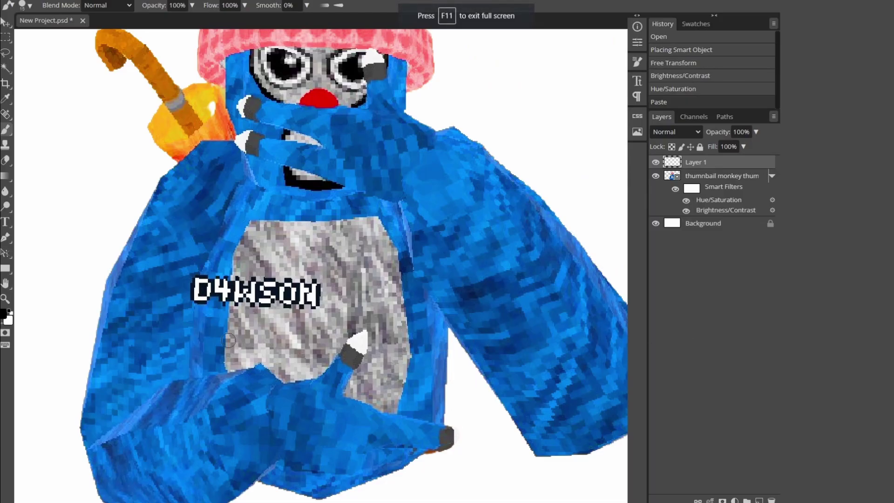
{"action": "left_click_drag", "start_coordinate": [224, 368], "coordinate": [226, 365]}
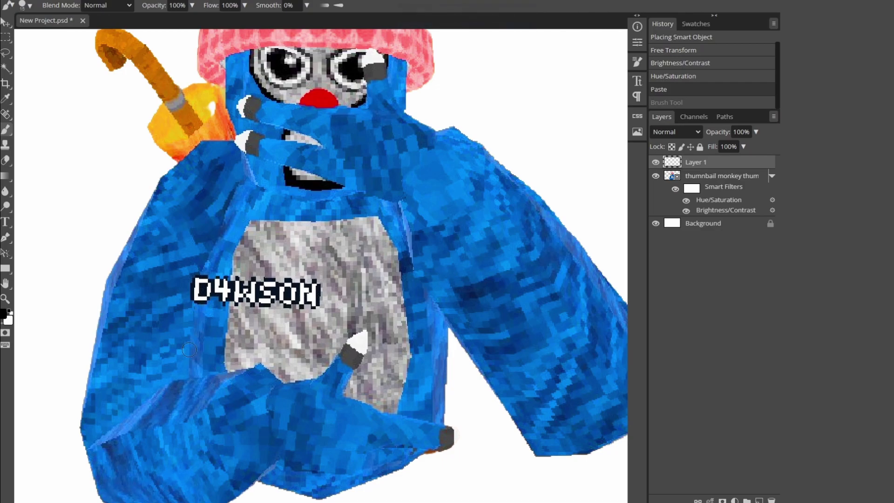
{"action": "mouse_move", "coordinate": [196, 372]}
{"action": "left_mouse_down"}
{"action": "mouse_move", "coordinate": [194, 291]}
{"action": "mouse_move", "coordinate": [233, 173]}
{"action": "mouse_move", "coordinate": [279, 202]}
{"action": "mouse_move", "coordinate": [380, 195]}
{"action": "mouse_move", "coordinate": [406, 229]}
{"action": "mouse_move", "coordinate": [420, 421]}
{"action": "left_mouse_up"}
{"action": "key", "text": "v"}
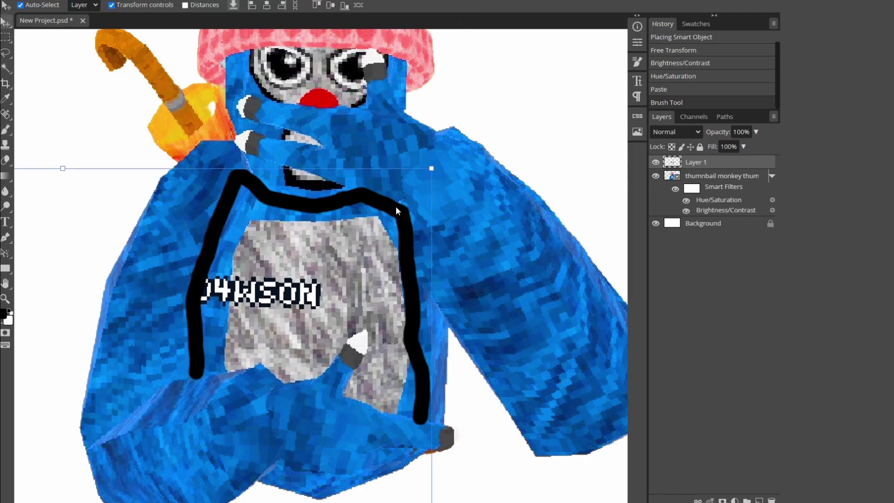
{"action": "scroll", "coordinate": [396, 206], "scroll_direction": "down", "scroll_amount": 3}
{"action": "scroll", "coordinate": [396, 206], "scroll_direction": "up", "scroll_amount": 3}
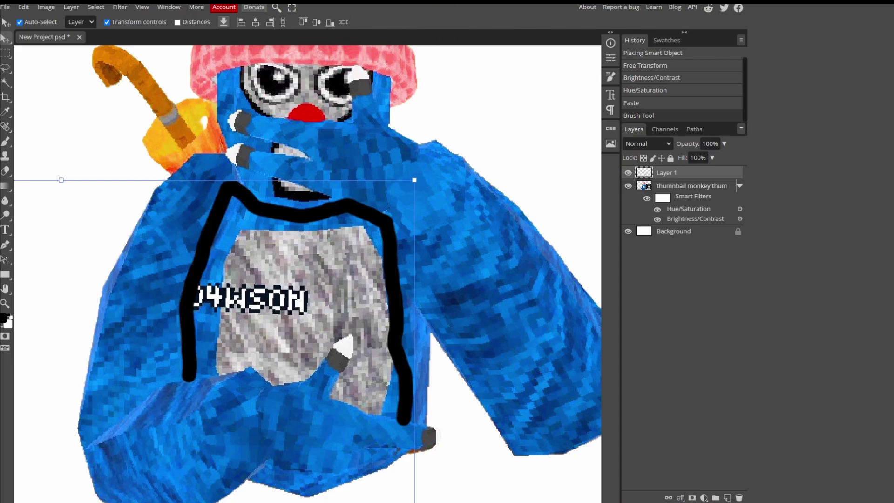
Preview a Gaussian Blur on the black lines with the radius set to 11.0 px.
{"action": "left_click", "coordinate": [123, 7]}
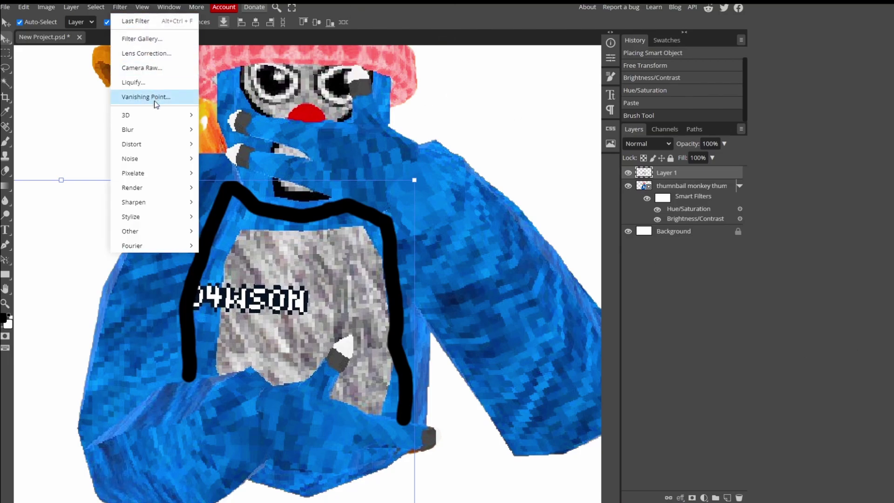
{"action": "mouse_move", "coordinate": [170, 135]}
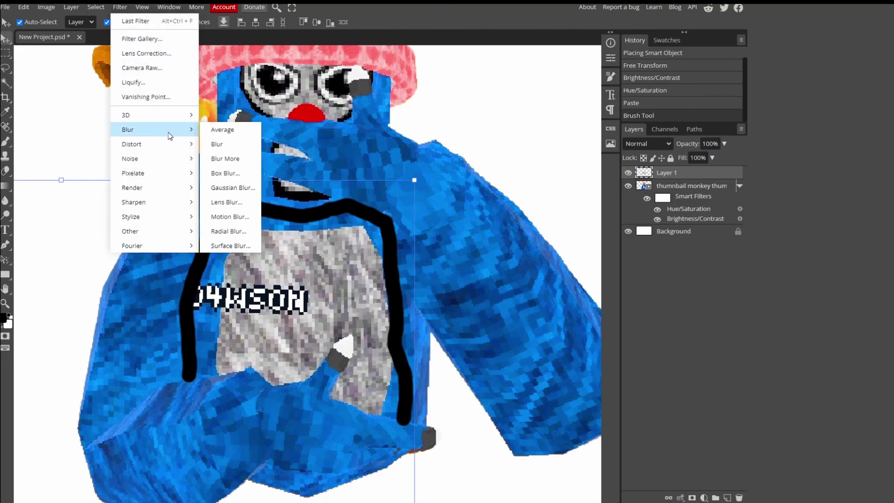
{"action": "left_click", "coordinate": [220, 191]}
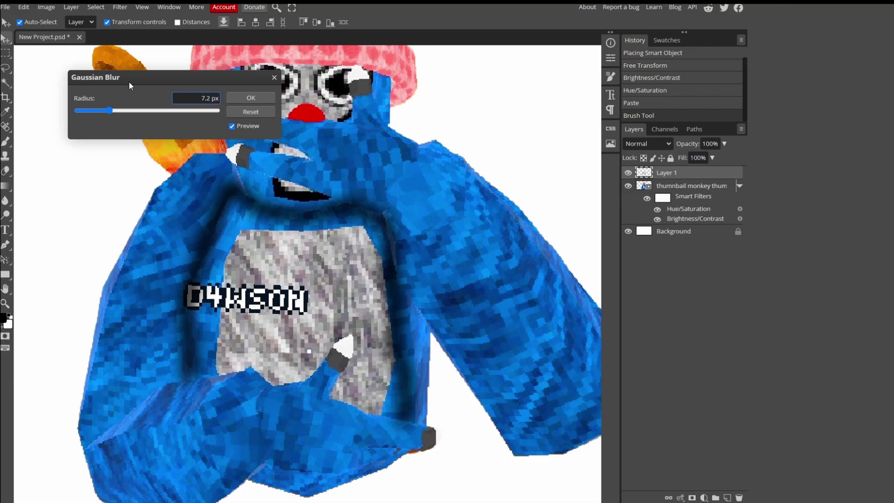
{"action": "left_click_drag", "start_coordinate": [130, 82], "coordinate": [567, 189]}
{"action": "key", "text": "ctrl+0"}
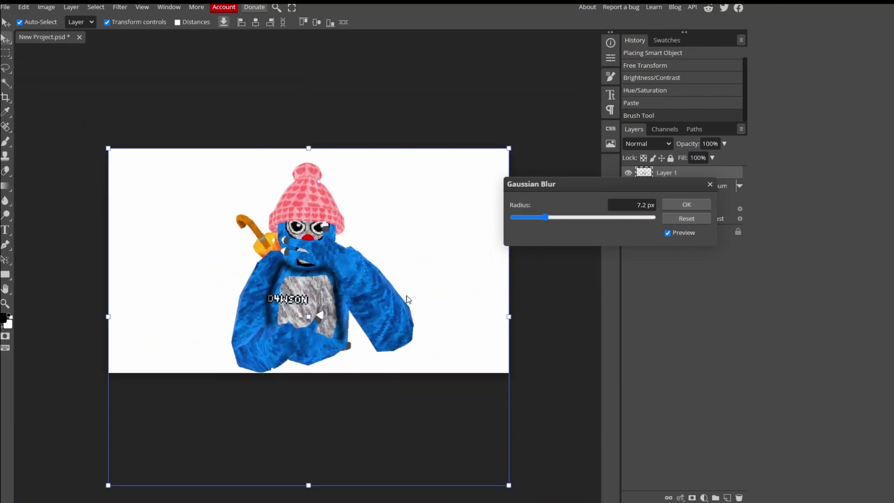
{"action": "left_click_drag", "start_coordinate": [574, 223], "coordinate": [549, 228]}
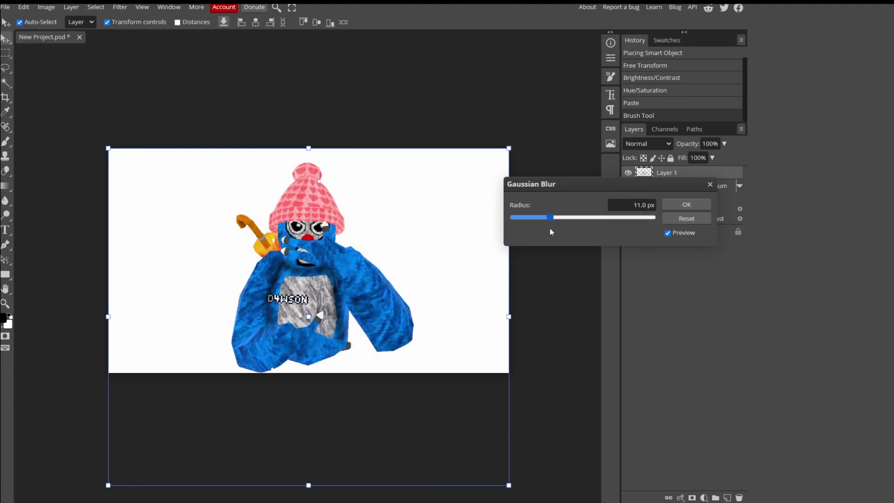
{"action": "left_click_drag", "start_coordinate": [552, 227], "coordinate": [552, 228]}
Apply the 11 px Gaussian Blur and zoom in to inspect the soft shadow.
{"action": "left_click", "coordinate": [670, 201]}
{"action": "key", "text": "ctrl+plus"}
{"action": "left_click", "coordinate": [525, 260]}
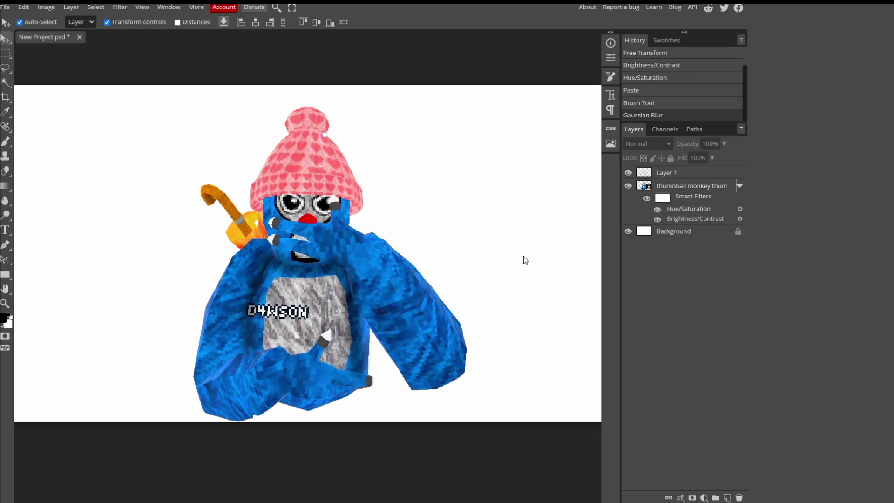
{"action": "key", "text": "ctrl+minus"}
{"action": "key", "text": "ctrl+plus"}
{"action": "key", "text": "ctrl+plus"}
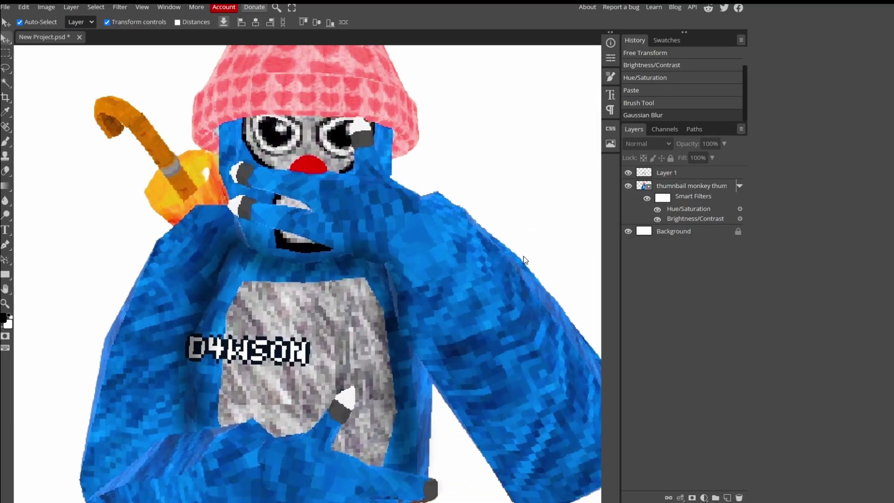
{"action": "key", "text": "ctrl+minus"}
{"action": "key", "text": "ctrl+minus"}
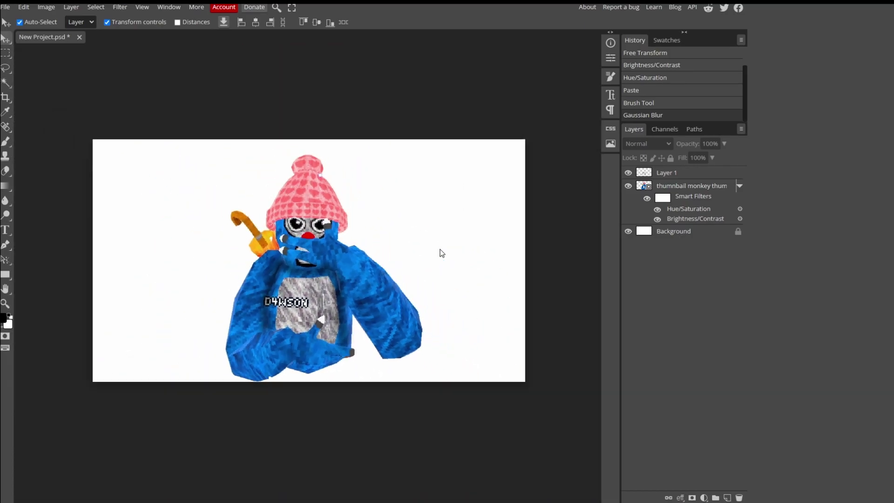
{"action": "left_click", "coordinate": [658, 190]}
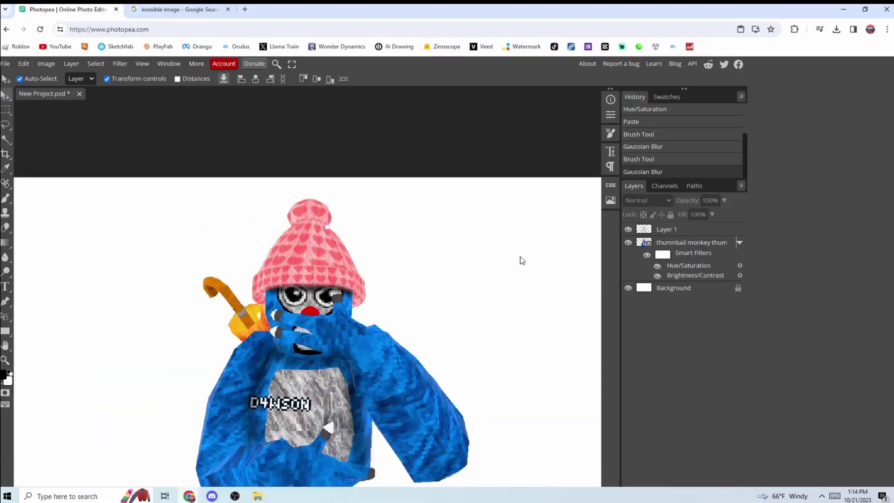
{"action": "scroll", "coordinate": [465, 272], "scroll_direction": "down", "scroll_amount": 2}
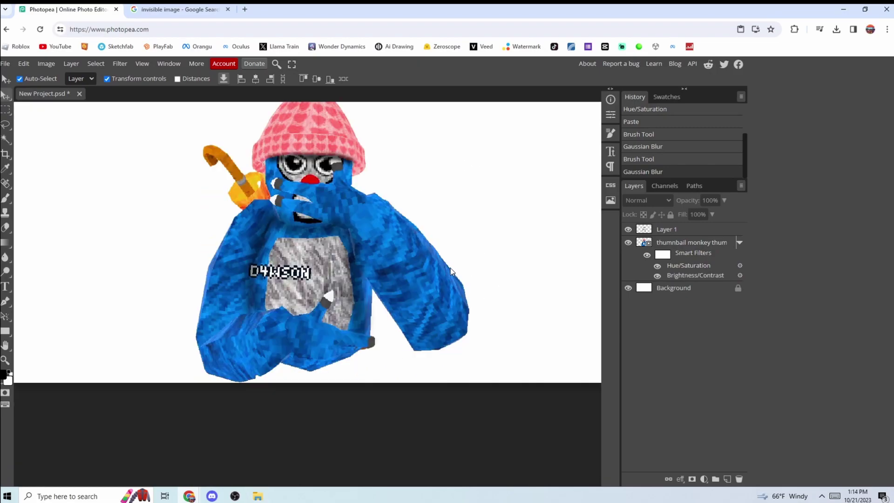
Place lucybackground.JPG from Downloads into the Photopea project.
{"action": "left_click", "coordinate": [260, 497]}
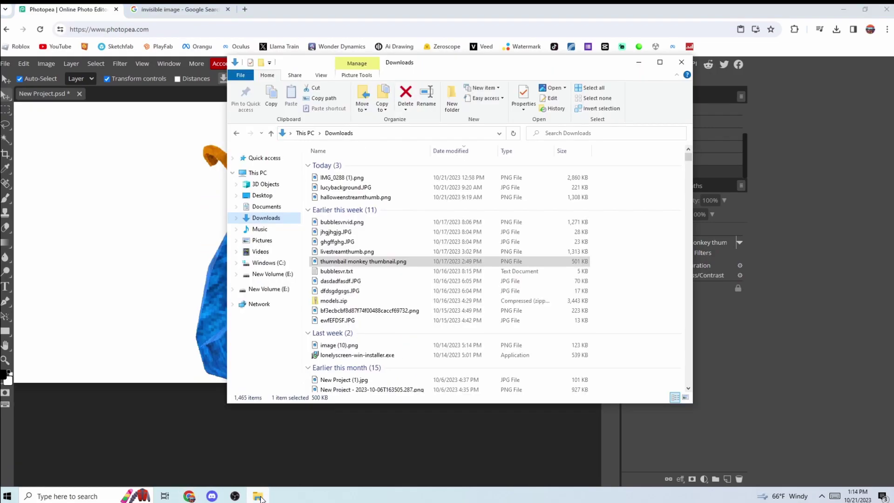
{"action": "left_click", "coordinate": [500, 428]}
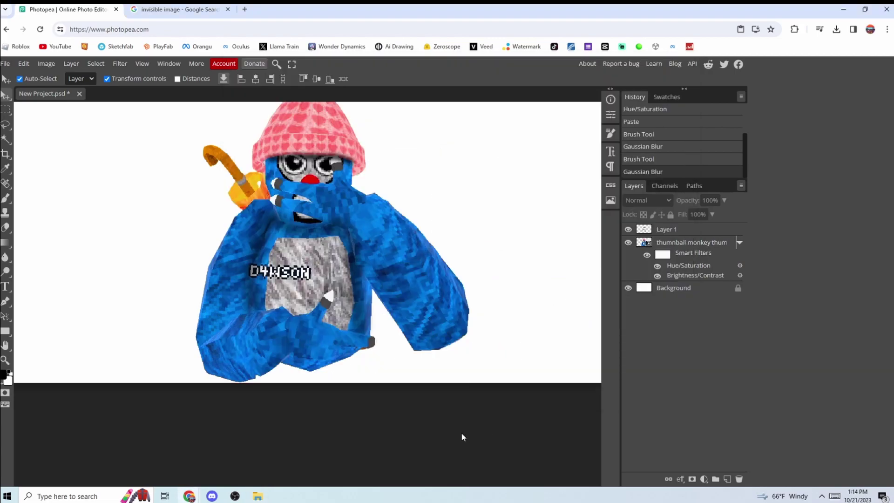
{"action": "left_click", "coordinate": [259, 496]}
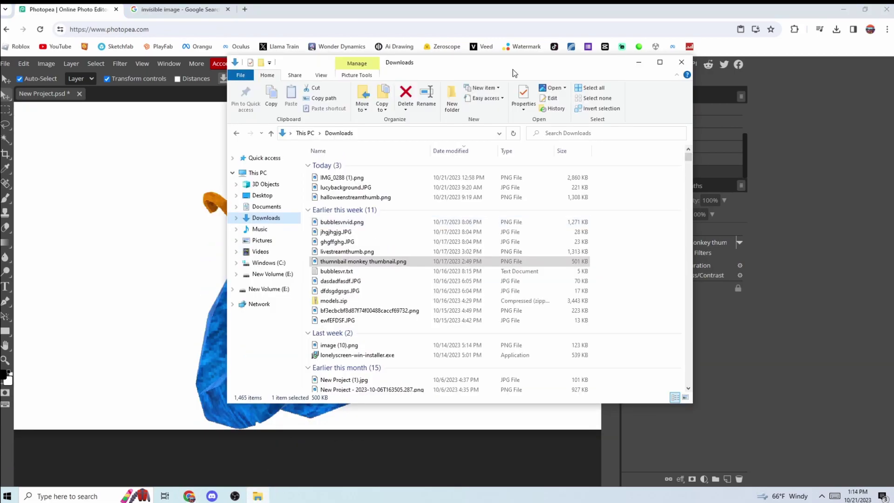
{"action": "left_click", "coordinate": [364, 198]}
{"action": "left_click_drag", "start_coordinate": [364, 197], "coordinate": [164, 204]}
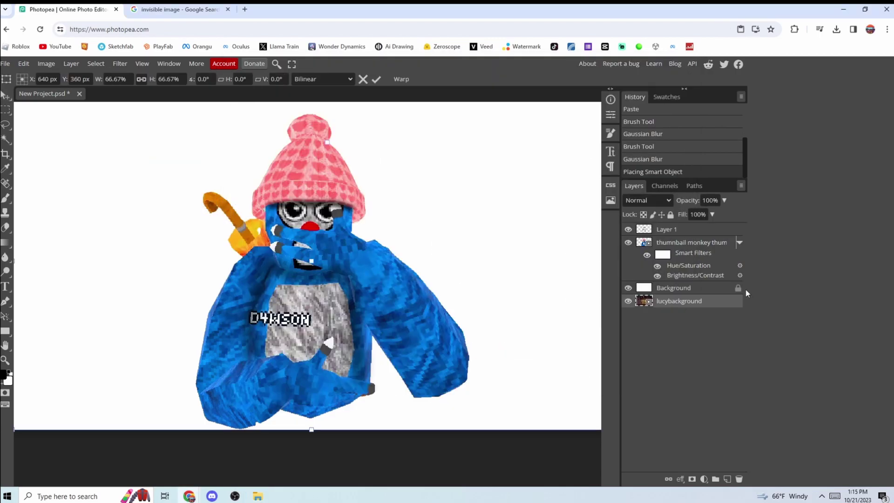
Reorder the layers so the monkey sits on top of the graveyard background.
{"action": "left_click_drag", "start_coordinate": [668, 308], "coordinate": [686, 227]}
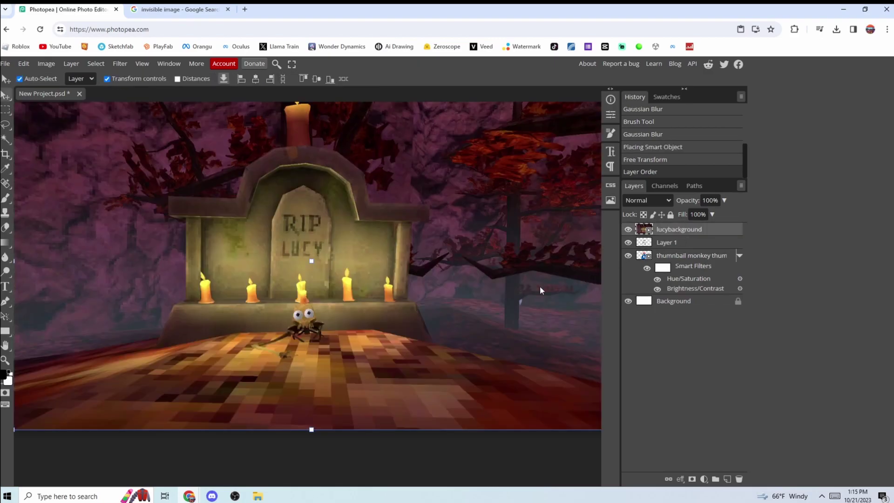
{"action": "scroll", "coordinate": [436, 315], "scroll_direction": "down", "scroll_amount": 3}
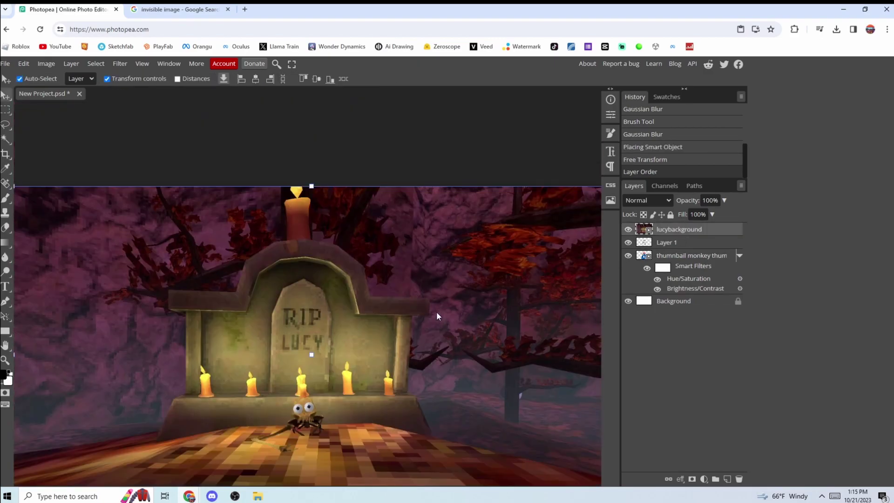
{"action": "left_click_drag", "start_coordinate": [652, 256], "coordinate": [678, 230]}
{"action": "left_click", "coordinate": [710, 291]}
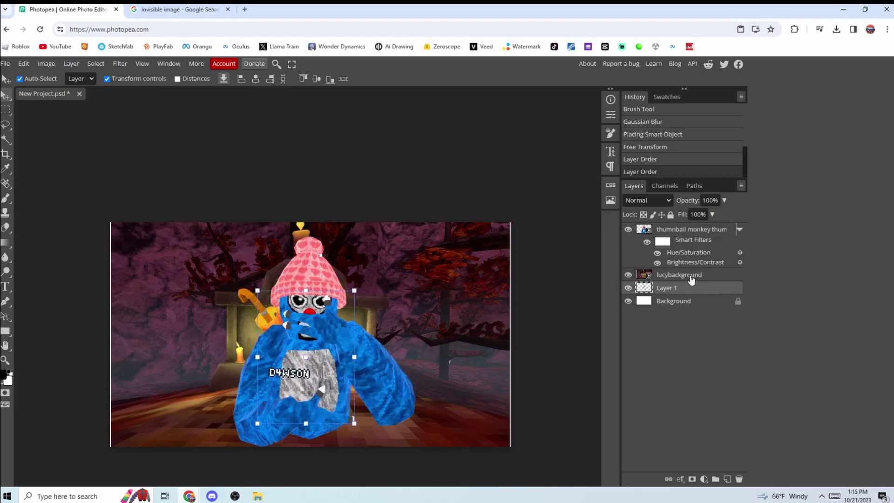
Load remove.bg in a tab and upload a thumbnail image from Downloads for background removal.
{"action": "left_click", "coordinate": [200, 9]}
{"action": "left_click", "coordinate": [200, 32]}
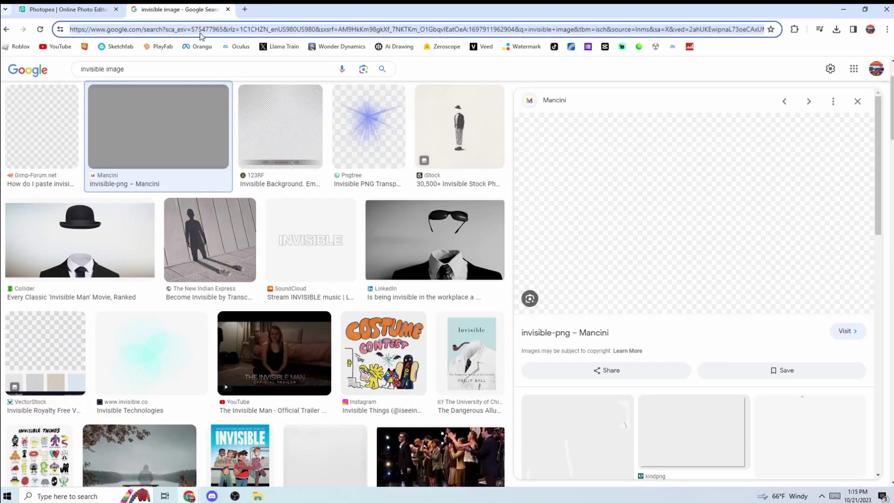
{"action": "type", "text": "remo"}
{"action": "key", "text": "Return"}
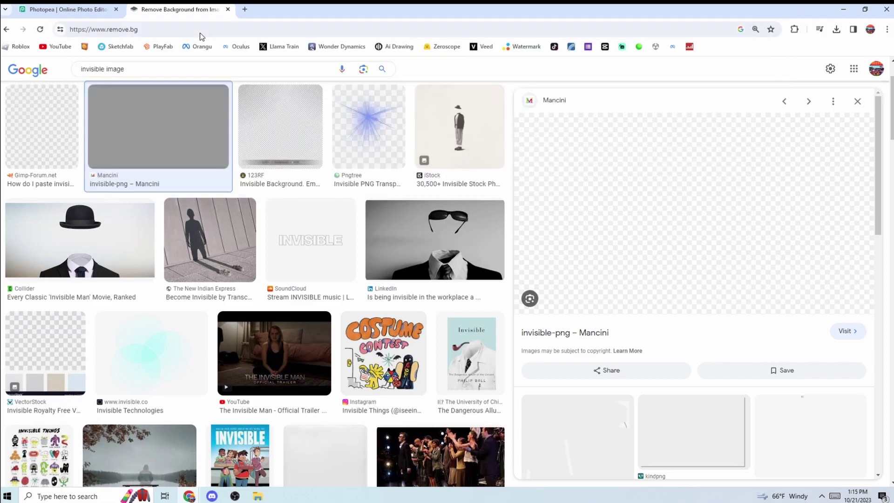
{"action": "left_click", "coordinate": [100, 7]}
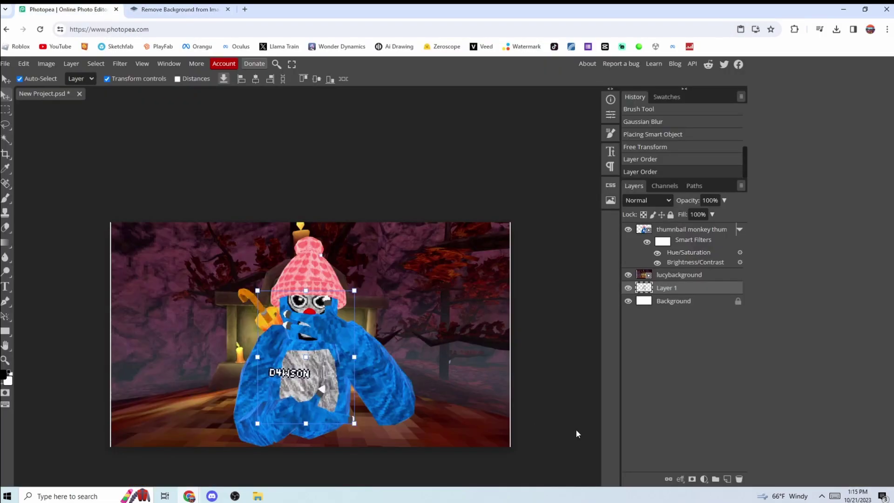
{"action": "key", "text": "ctrl+Tab"}
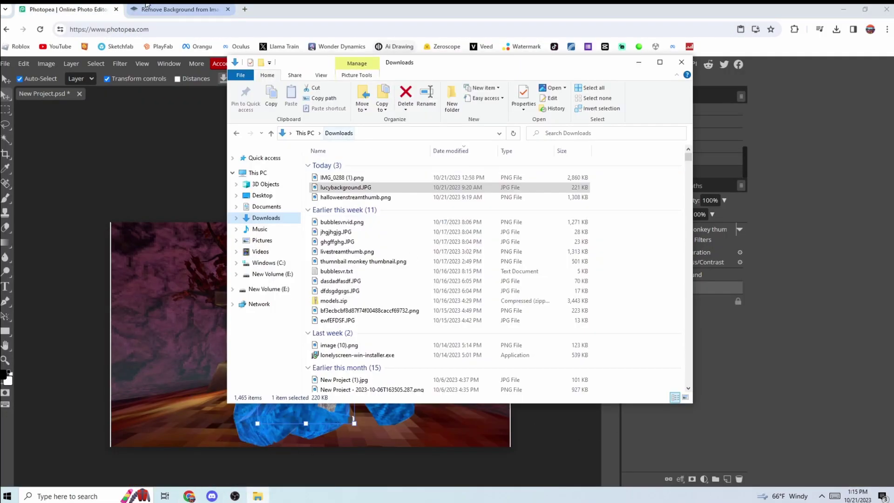
{"action": "left_click_drag", "start_coordinate": [347, 253], "coordinate": [410, 200]}
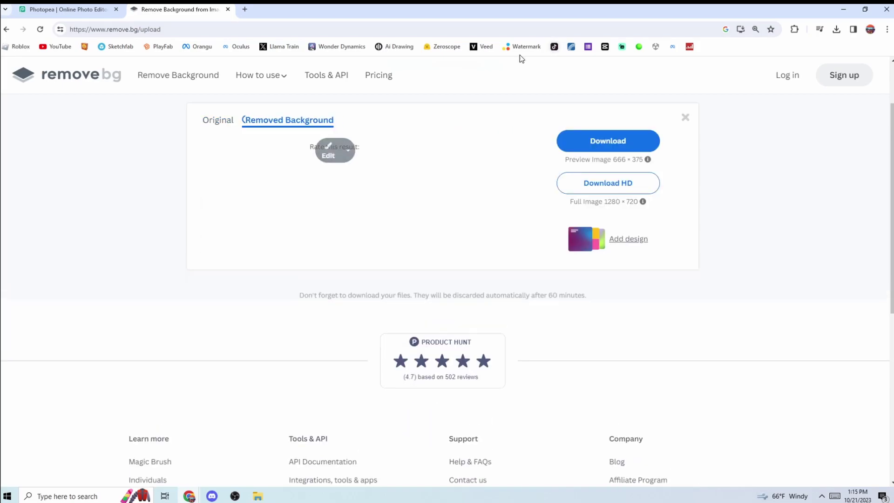
Close the remove.bg tab and scale the lucybackground layer to 75.09% about its centre.
{"action": "key", "text": "ctrl+w"}
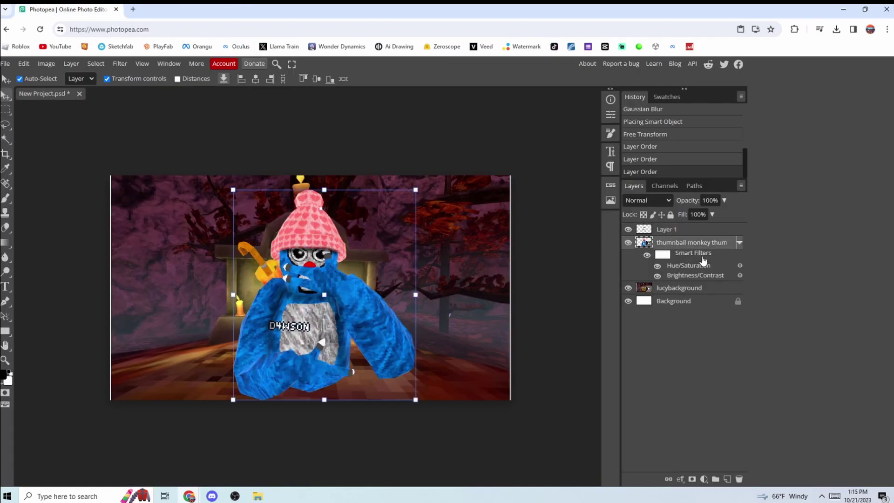
{"action": "left_click", "coordinate": [682, 287]}
{"action": "mouse_move", "coordinate": [509, 398]}
{"action": "left_mouse_down"}
{"action": "mouse_move", "coordinate": [525, 409]}
{"action": "mouse_move", "coordinate": [552, 404]}
{"action": "mouse_move", "coordinate": [512, 397]}
{"action": "mouse_move", "coordinate": [520, 392]}
{"action": "left_mouse_up"}
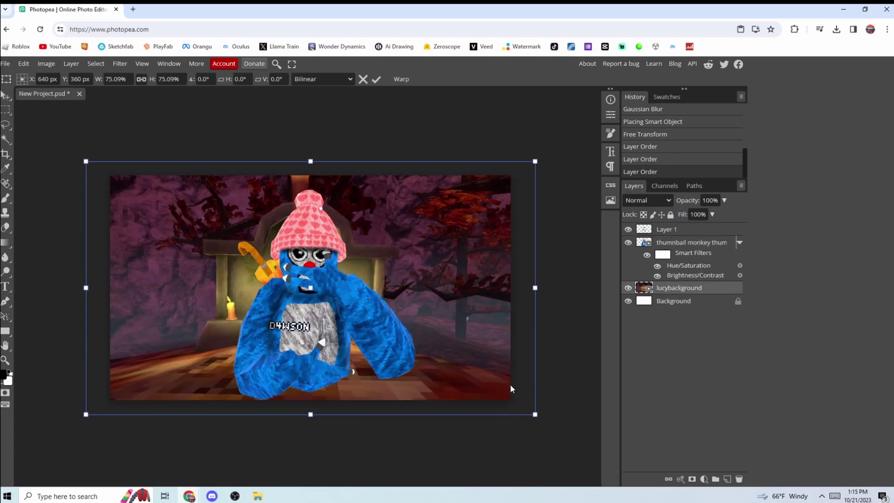
{"action": "key", "text": "ctrl+plus"}
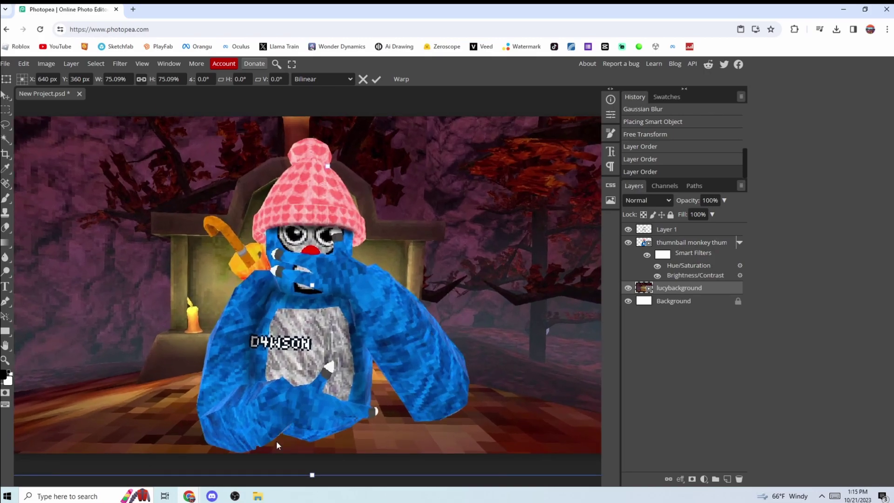
Open Blending Options for the monkey layer and enable Drop Shadow.
{"action": "right_click", "coordinate": [664, 243]}
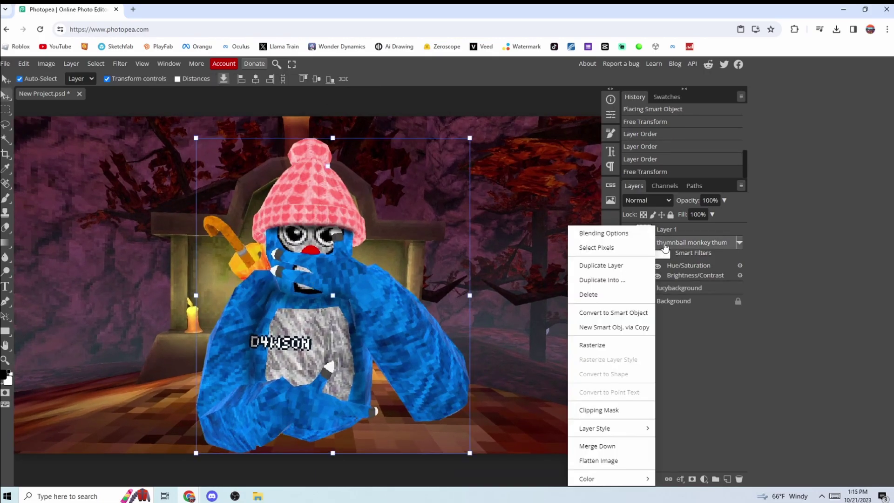
{"action": "left_click", "coordinate": [623, 234]}
{"action": "left_click_drag", "start_coordinate": [186, 141], "coordinate": [288, 141]}
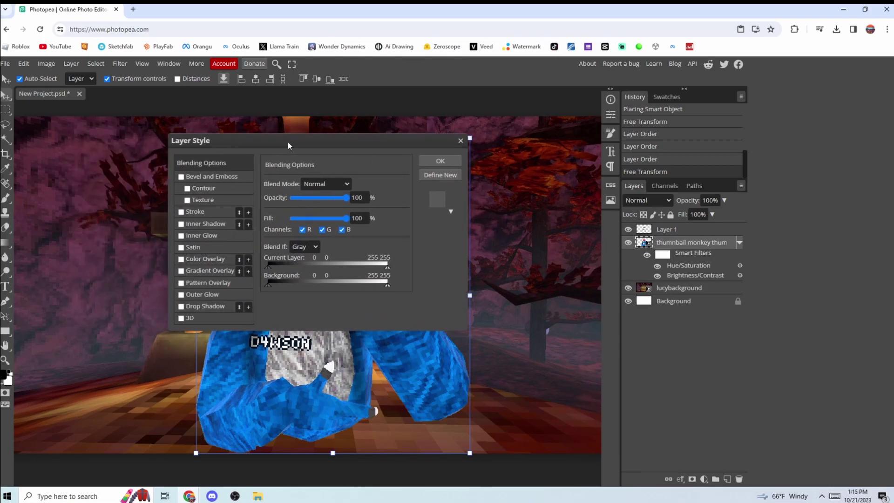
{"action": "left_click", "coordinate": [434, 152]}
{"action": "right_click", "coordinate": [674, 240]}
{"action": "left_click", "coordinate": [619, 234]}
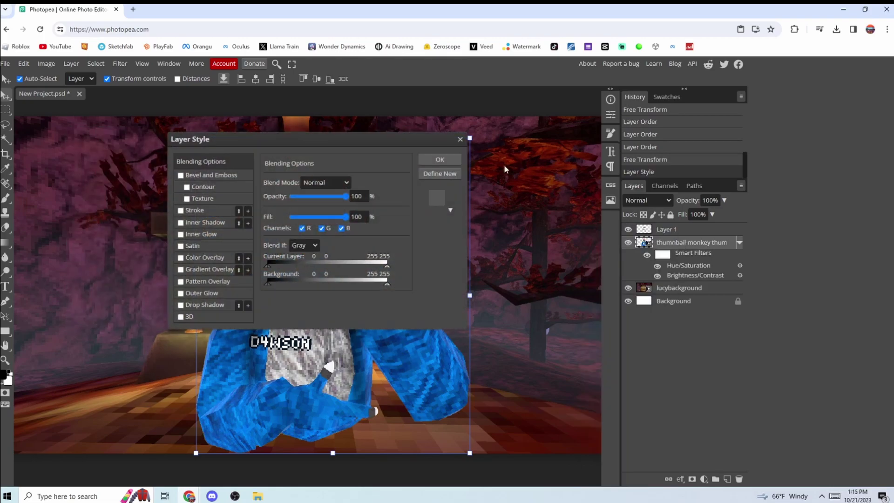
{"action": "left_click_drag", "start_coordinate": [330, 135], "coordinate": [608, 150]}
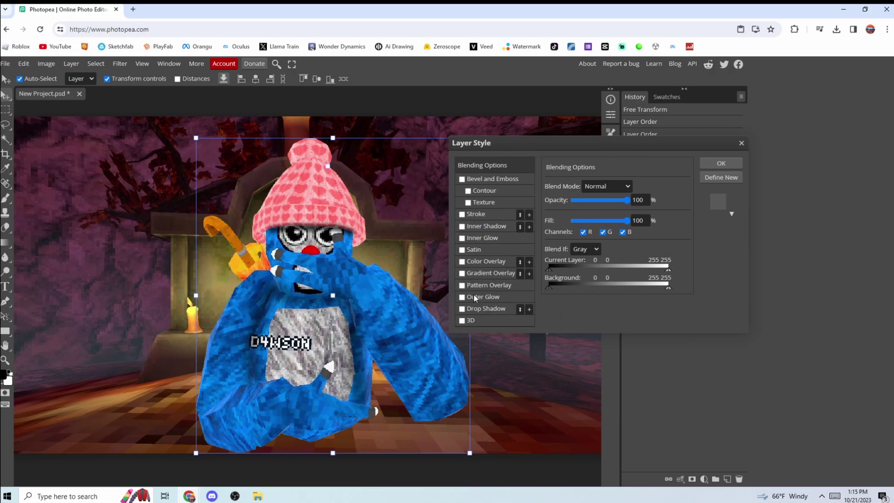
{"action": "left_click", "coordinate": [485, 309]}
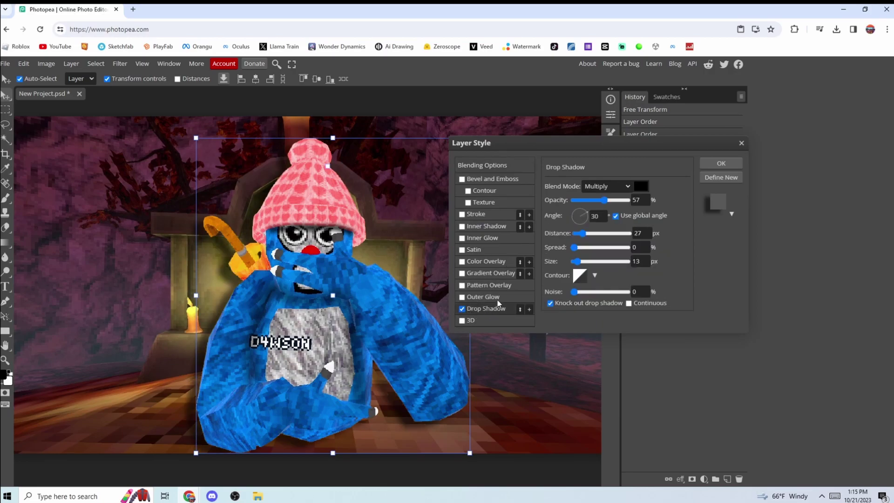
Set the shadow to angle 121, distance 40 px, spread 0, size 27 px, opacity 67%, and apply.
{"action": "left_click_drag", "start_coordinate": [582, 216], "coordinate": [568, 195]}
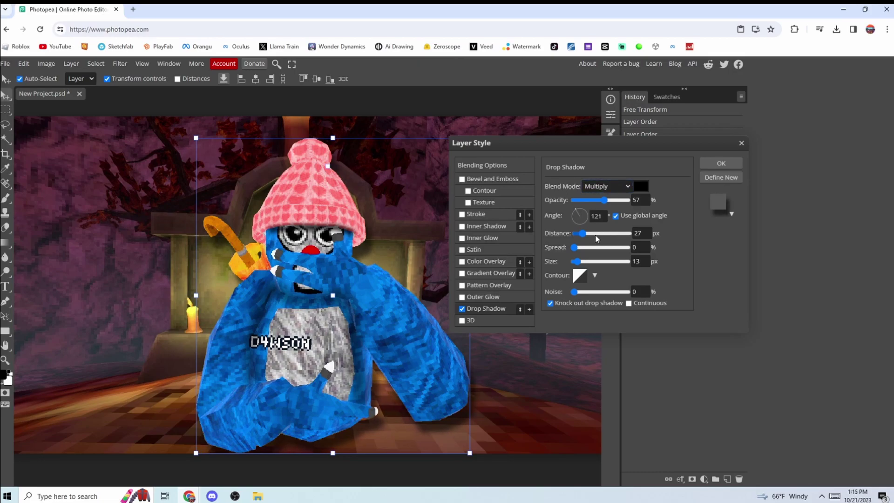
{"action": "mouse_move", "coordinate": [582, 233]}
{"action": "left_mouse_down"}
{"action": "mouse_move", "coordinate": [600, 255]}
{"action": "mouse_move", "coordinate": [578, 248]}
{"action": "mouse_move", "coordinate": [586, 233]}
{"action": "left_mouse_up"}
{"action": "left_click", "coordinate": [605, 200]}
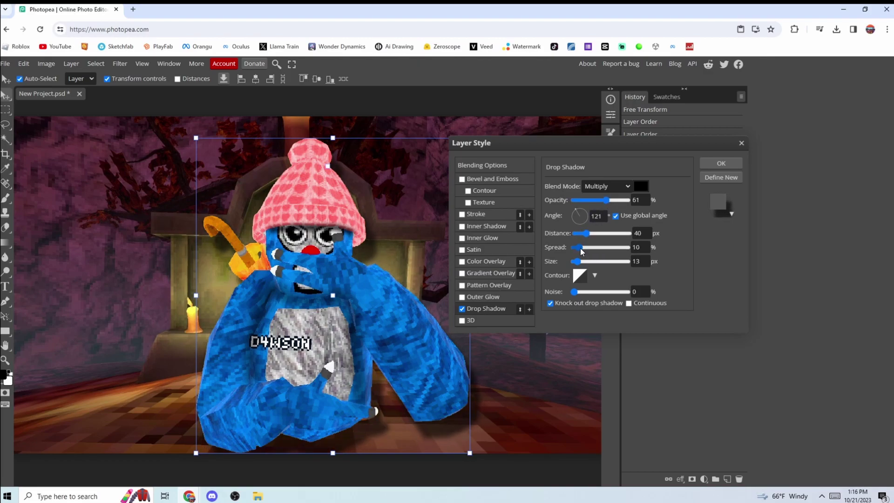
{"action": "left_click_drag", "start_coordinate": [604, 200], "coordinate": [596, 209]}
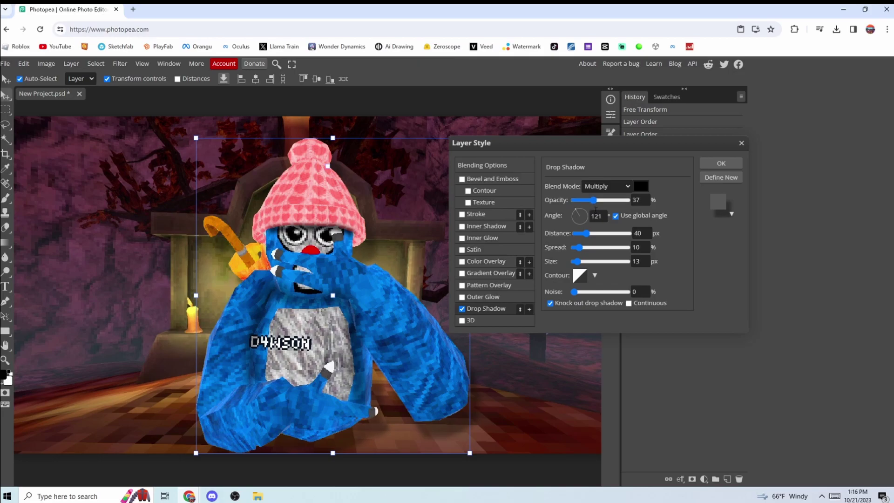
{"action": "left_click_drag", "start_coordinate": [586, 262], "coordinate": [582, 263]}
{"action": "left_click_drag", "start_coordinate": [593, 201], "coordinate": [609, 200]}
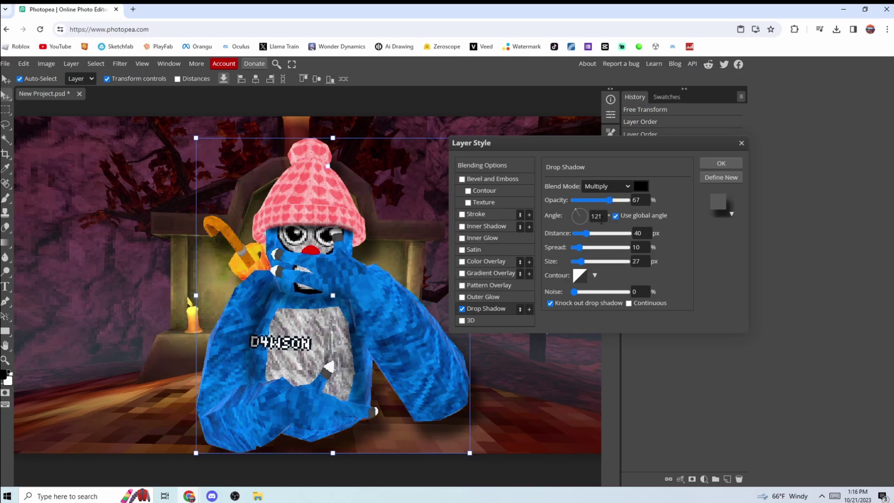
{"action": "mouse_move", "coordinate": [577, 247]}
{"action": "left_mouse_down"}
{"action": "mouse_move", "coordinate": [565, 248]}
{"action": "mouse_move", "coordinate": [589, 233]}
{"action": "mouse_move", "coordinate": [577, 247]}
{"action": "mouse_move", "coordinate": [586, 261]}
{"action": "left_mouse_up"}
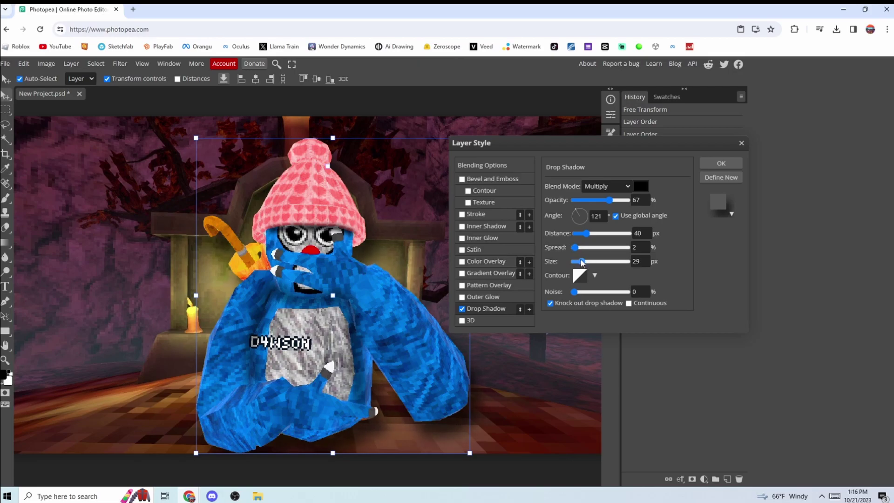
{"action": "left_click", "coordinate": [713, 165]}
{"action": "left_click", "coordinate": [558, 371]}
{"action": "key", "text": "ctrl+minus"}
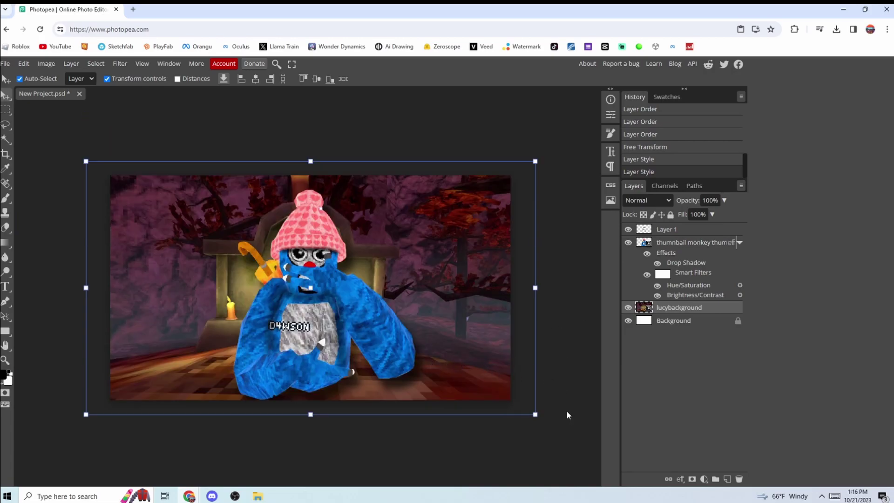
Add a 'THUMBNAIL' text layer and scale it into a huge title across the top.
{"action": "left_click", "coordinate": [524, 457]}
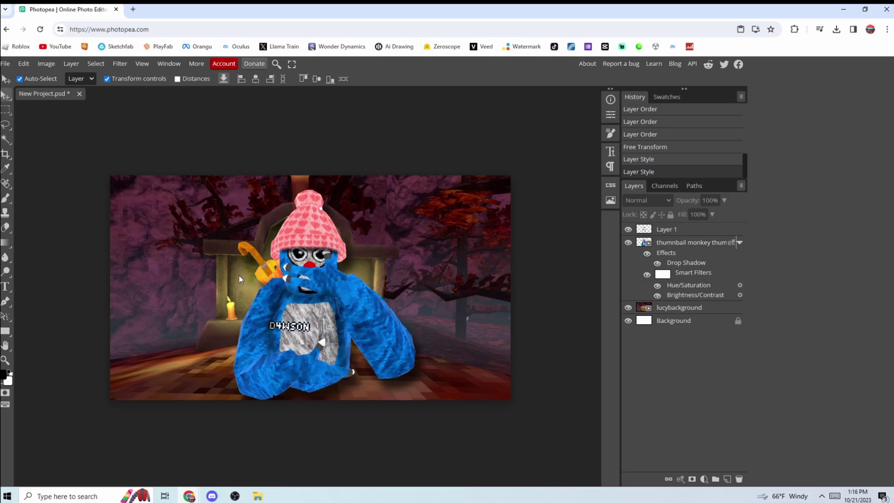
{"action": "key", "text": "t"}
{"action": "left_click", "coordinate": [204, 219]}
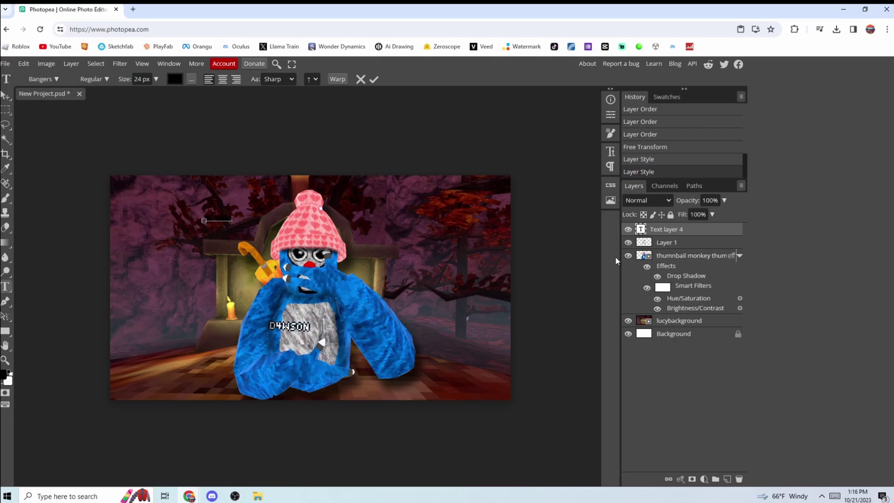
{"action": "left_click", "coordinate": [6, 96]}
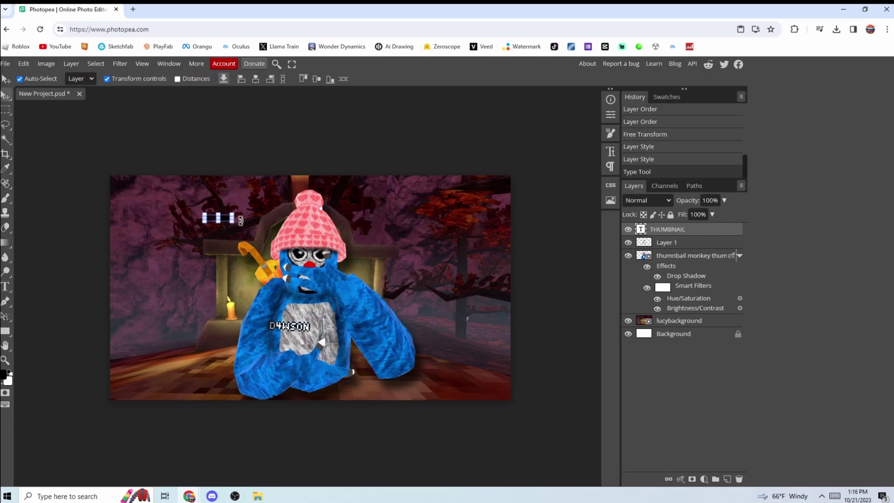
{"action": "left_click_drag", "start_coordinate": [240, 220], "coordinate": [371, 213]}
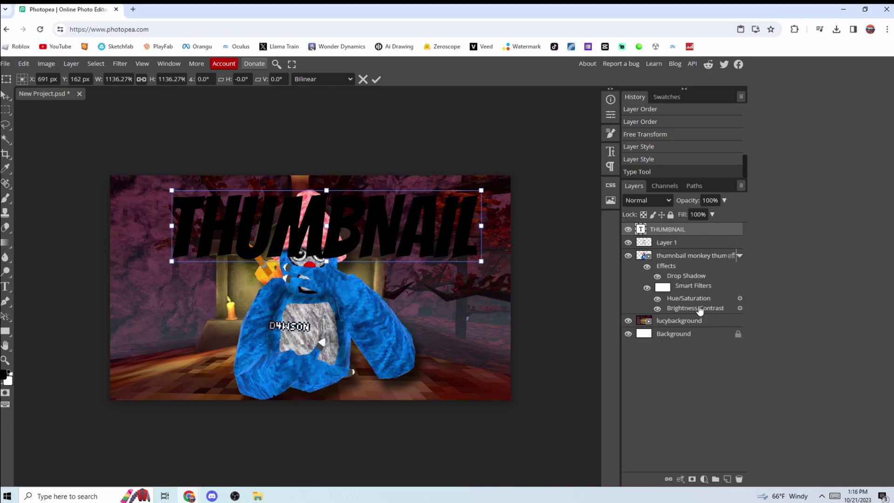
Move the monkey layer above the THUMBNAIL text, then fine-tune the text's size and position.
{"action": "left_click", "coordinate": [688, 256]}
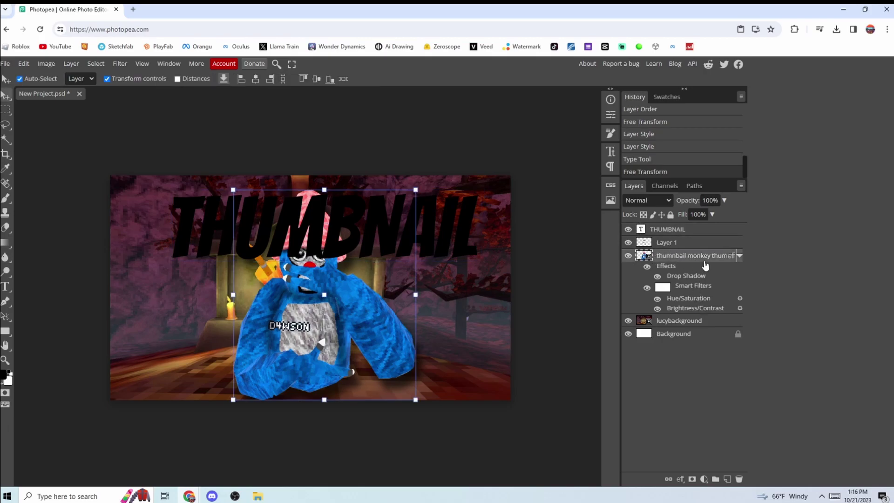
{"action": "left_click_drag", "start_coordinate": [696, 258], "coordinate": [734, 228]}
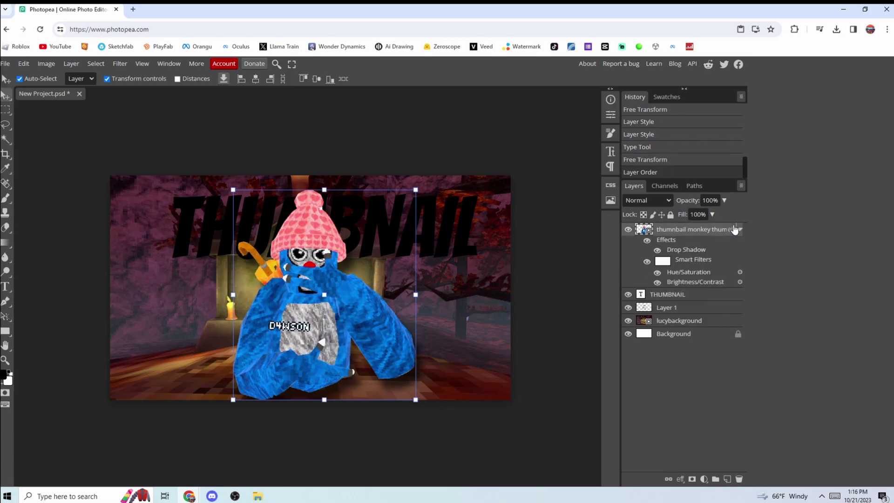
{"action": "left_click", "coordinate": [440, 225]}
{"action": "left_click_drag", "start_coordinate": [440, 225], "coordinate": [431, 222]}
{"action": "left_click_drag", "start_coordinate": [313, 256], "coordinate": [317, 269]}
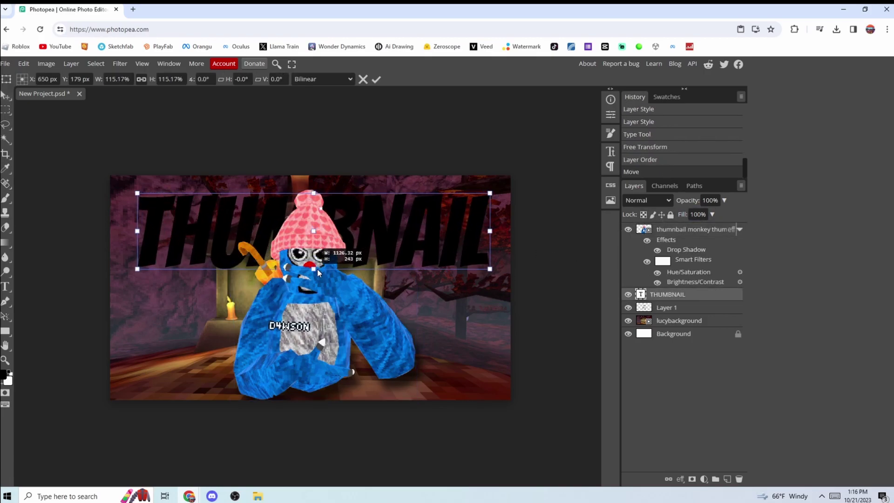
{"action": "left_click_drag", "start_coordinate": [354, 235], "coordinate": [351, 237]}
Give the THUMBNAIL layer a red Color Overlay via Blending Options.
{"action": "right_click", "coordinate": [658, 299]}
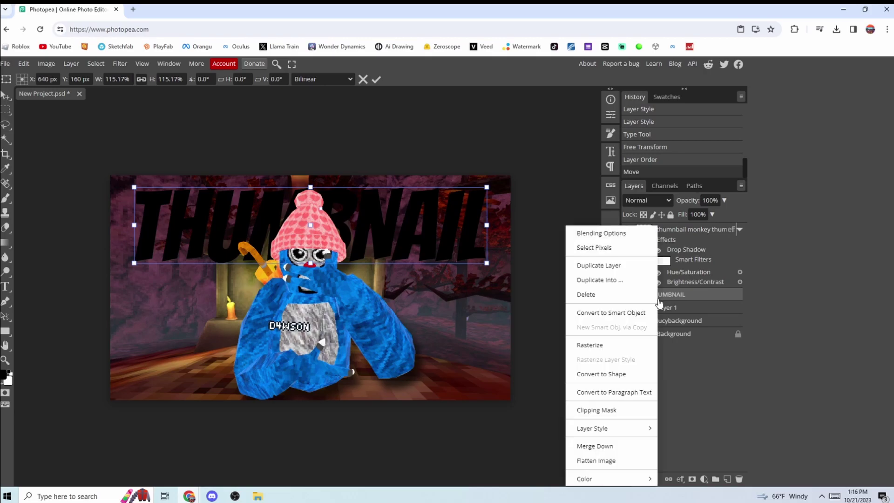
{"action": "left_click", "coordinate": [618, 234]}
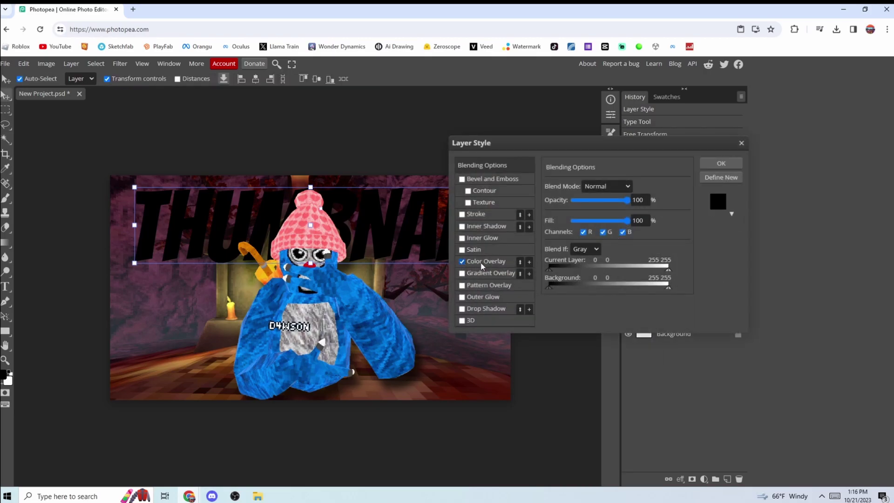
{"action": "left_click", "coordinate": [462, 262]}
{"action": "left_click", "coordinate": [664, 200]}
{"action": "left_click", "coordinate": [283, 361]}
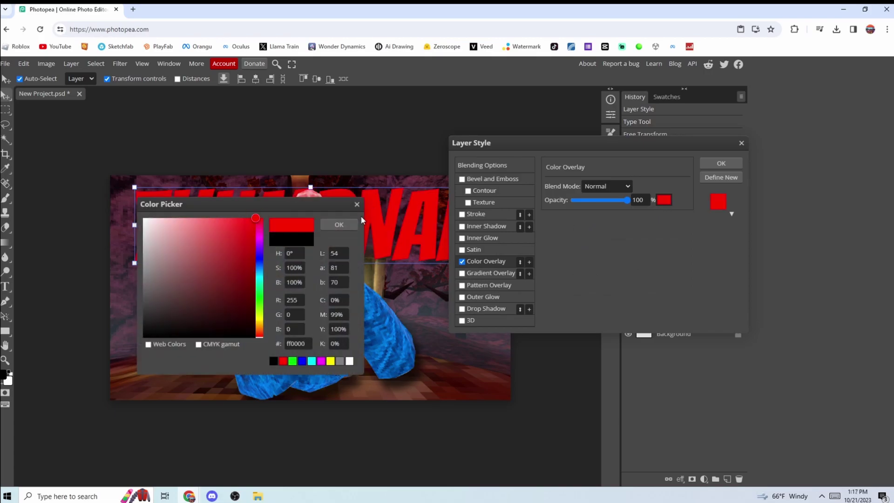
{"action": "left_click", "coordinate": [339, 225]}
Add a red Outer Glow with size 27 px and about 49% opacity, and apply.
{"action": "left_click", "coordinate": [462, 296]}
{"action": "left_click", "coordinate": [476, 297]}
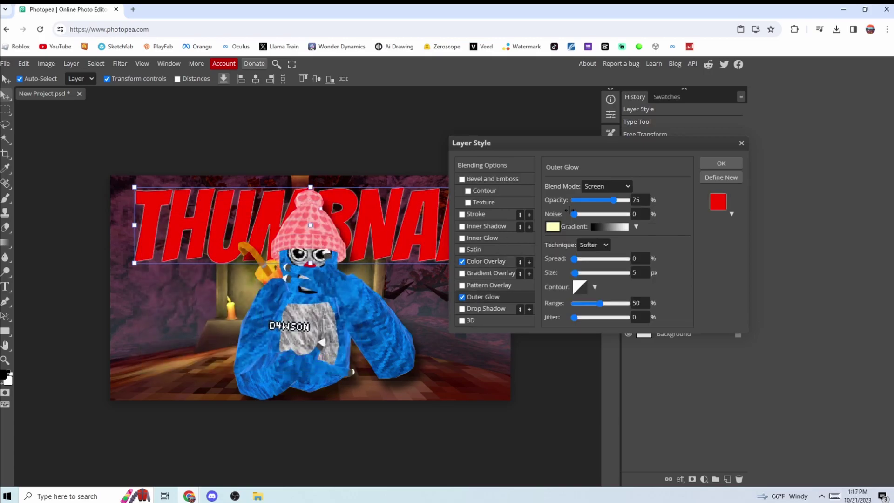
{"action": "left_click", "coordinate": [552, 226]}
{"action": "left_click", "coordinate": [283, 361]}
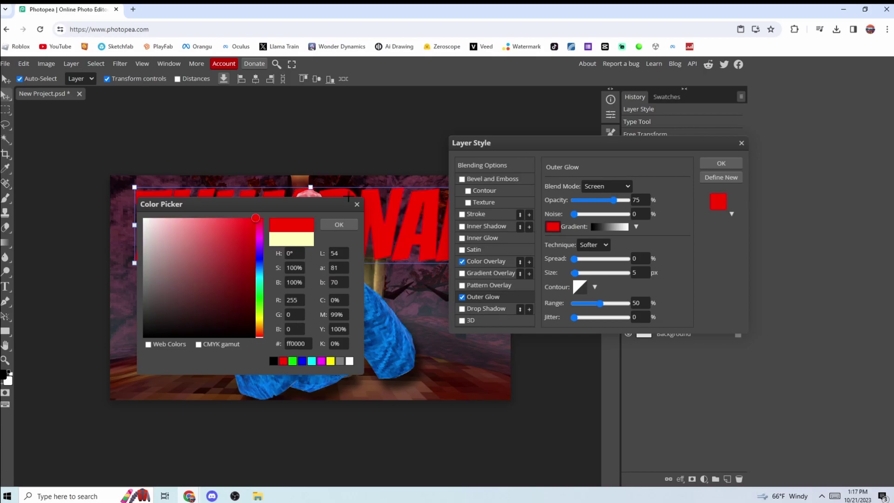
{"action": "left_click", "coordinate": [339, 224]}
{"action": "left_click", "coordinate": [582, 273]}
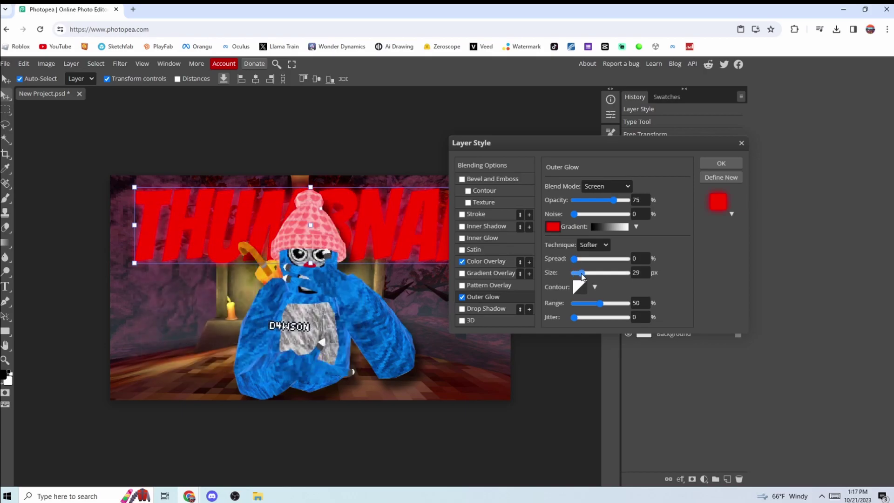
{"action": "left_click_drag", "start_coordinate": [582, 273], "coordinate": [581, 273]}
{"action": "mouse_move", "coordinate": [613, 200]}
{"action": "left_mouse_down"}
{"action": "mouse_move", "coordinate": [594, 201]}
{"action": "mouse_move", "coordinate": [602, 212]}
{"action": "left_mouse_up"}
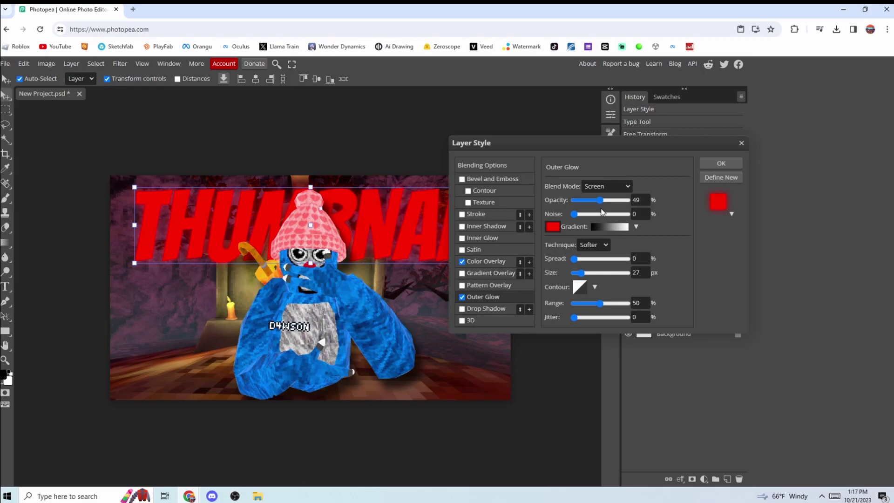
{"action": "left_click", "coordinate": [704, 163]}
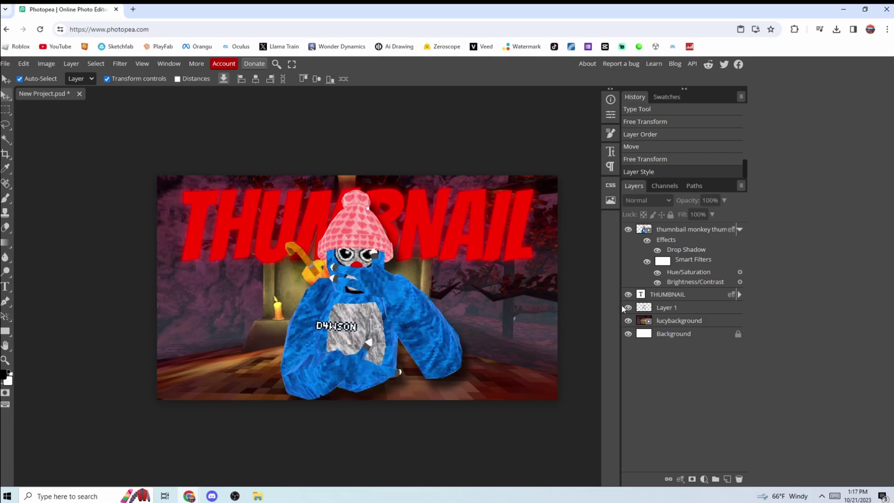
Move Layer 1 to the top of the layer stack and deselect all layers.
{"action": "left_click", "coordinate": [664, 294]}
{"action": "left_click", "coordinate": [648, 311]}
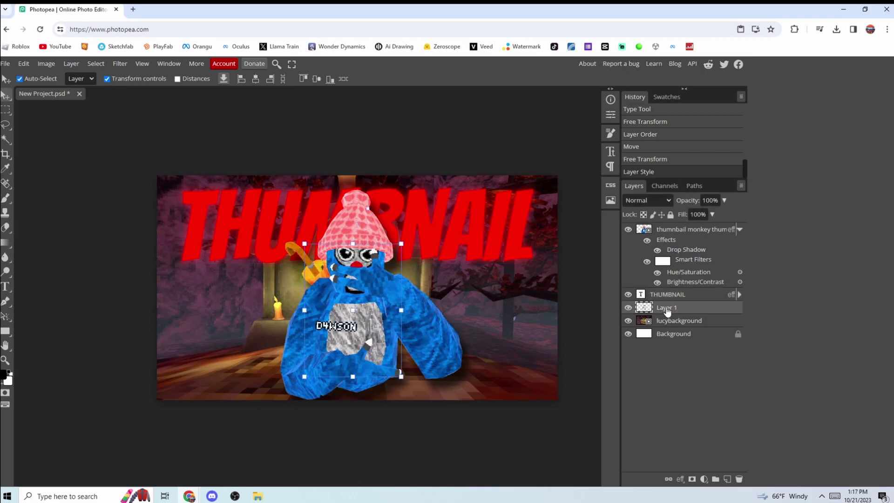
{"action": "left_click_drag", "start_coordinate": [669, 312], "coordinate": [697, 227]}
{"action": "left_click", "coordinate": [693, 324]}
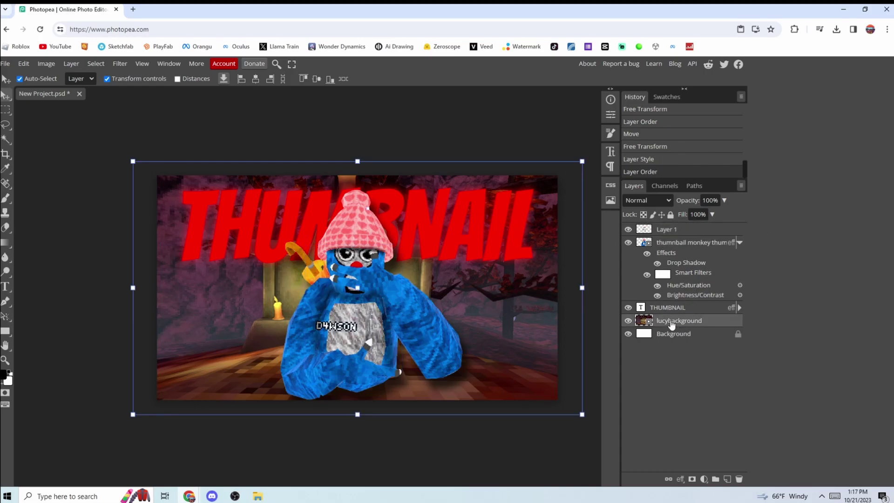
{"action": "left_click", "coordinate": [293, 132]}
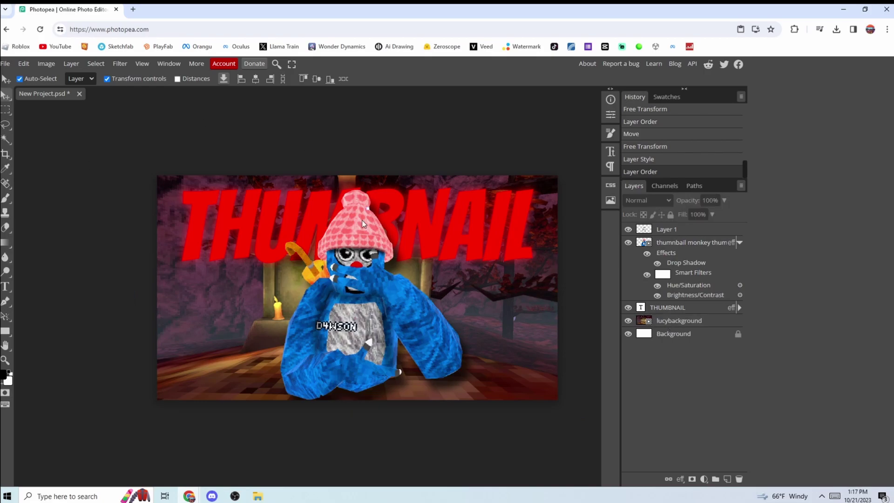
Inspect the finished canvas and bring up the File menu to export the thumbnail.
{"action": "scroll", "coordinate": [361, 219], "scroll_direction": "right", "scroll_amount": 2}
{"action": "scroll", "coordinate": [355, 208], "scroll_direction": "right", "scroll_amount": 3}
{"action": "scroll", "coordinate": [356, 207], "scroll_direction": "up", "scroll_amount": 4}
{"action": "scroll", "coordinate": [352, 205], "scroll_direction": "down", "scroll_amount": 2}
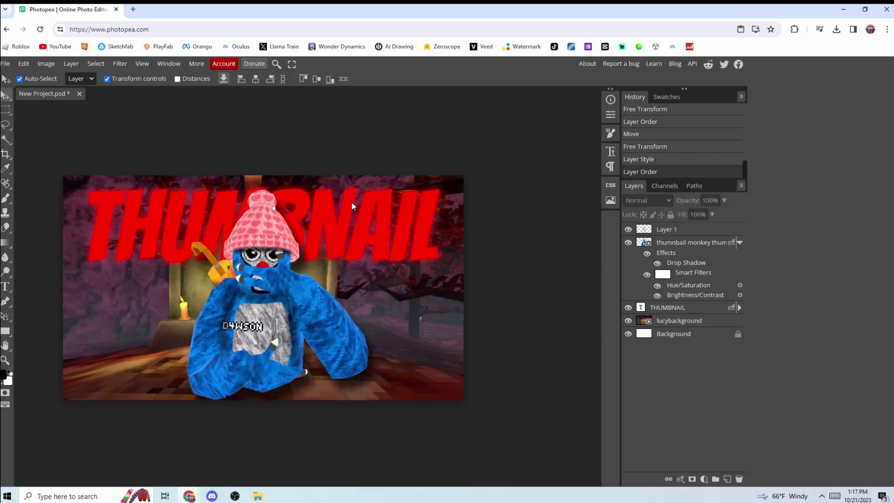
{"action": "scroll", "coordinate": [352, 204], "scroll_direction": "left", "scroll_amount": 2}
{"action": "scroll", "coordinate": [352, 204], "scroll_direction": "up", "scroll_amount": 1}
{"action": "scroll", "coordinate": [351, 203], "scroll_direction": "down", "scroll_amount": 2}
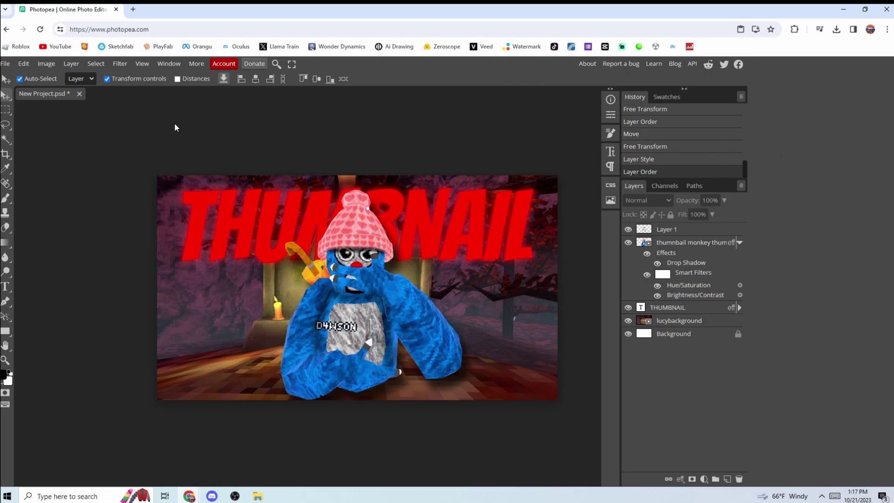
{"action": "left_click", "coordinate": [6, 63]}
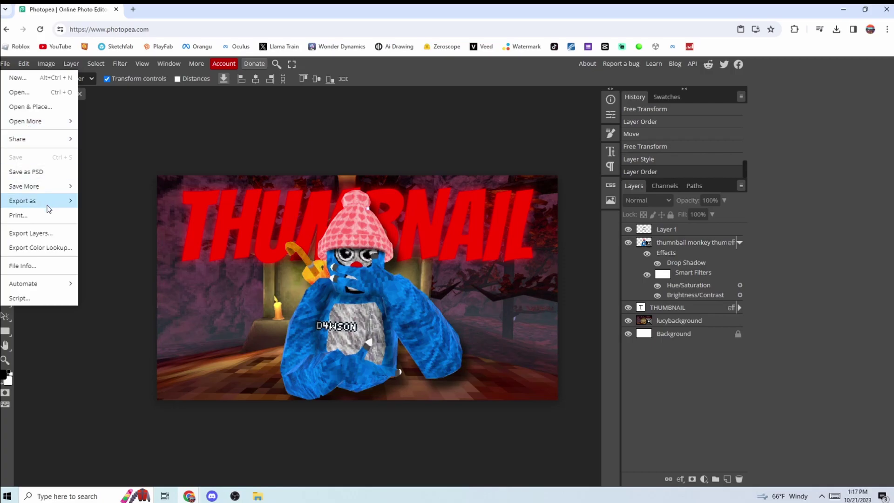